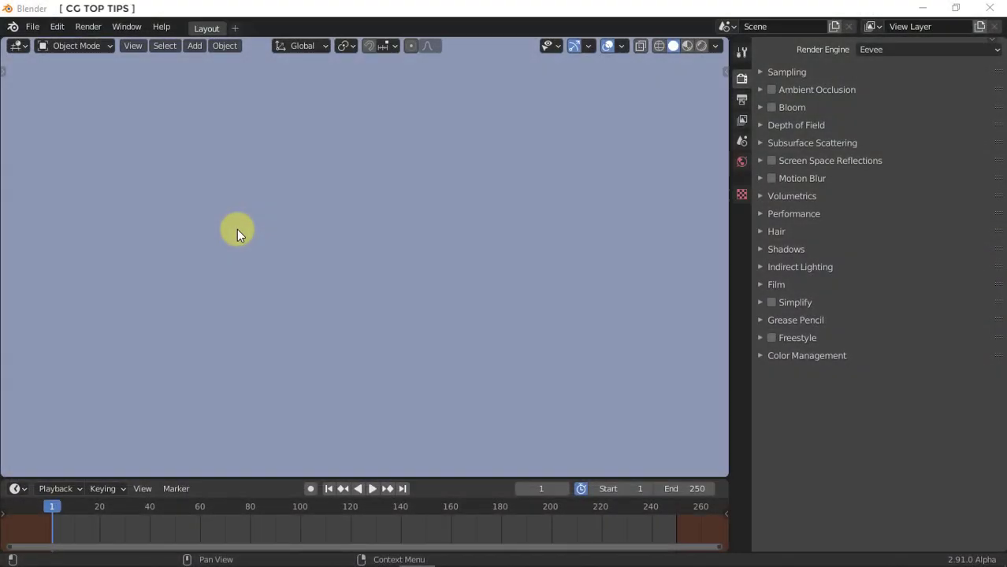
# Add a torus to the empty scene and set it to Shade Smooth.
pyautogui.click(194, 45)
pyautogui.moveTo(214, 62)
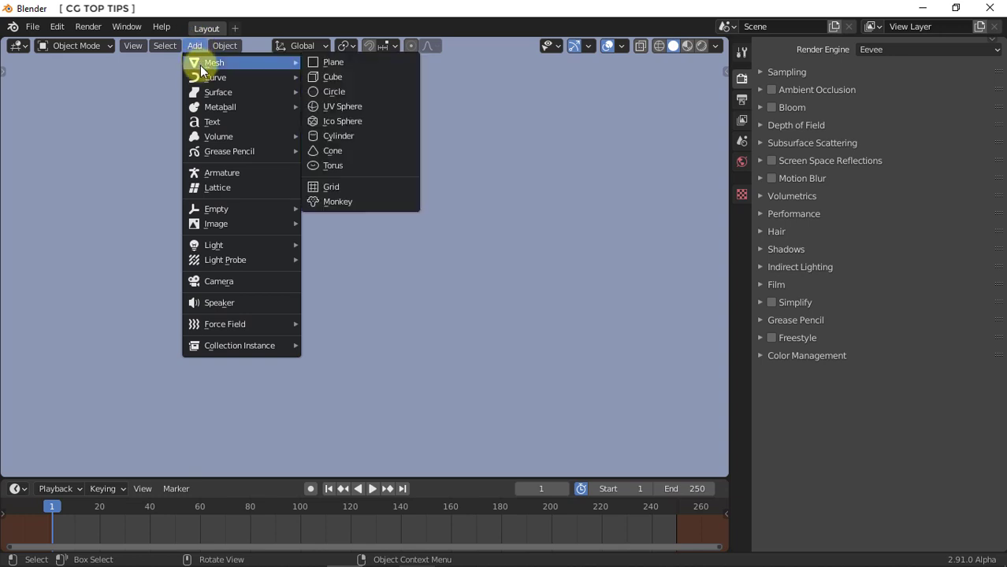
pyautogui.click(354, 165)
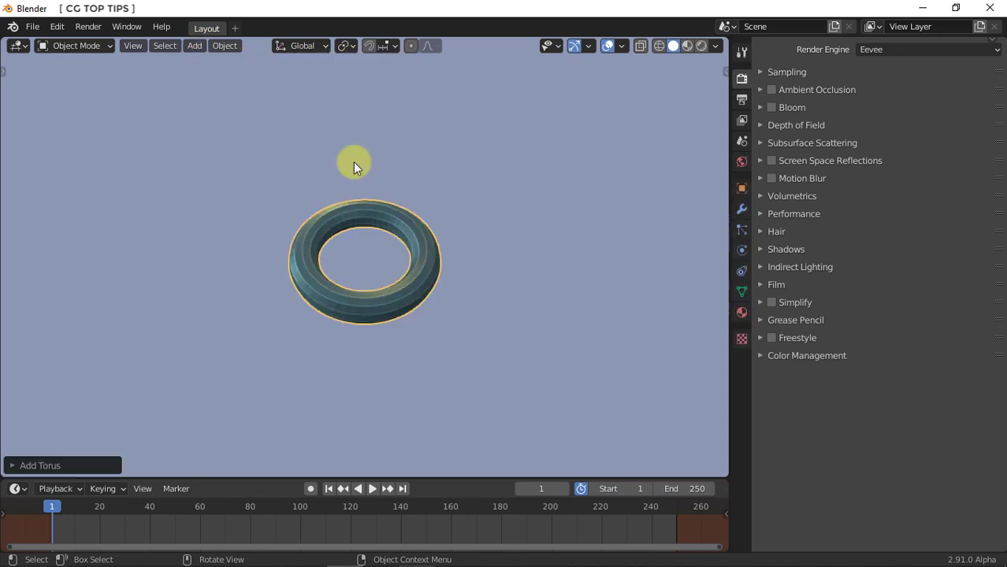
pyautogui.rightClick(420, 251)
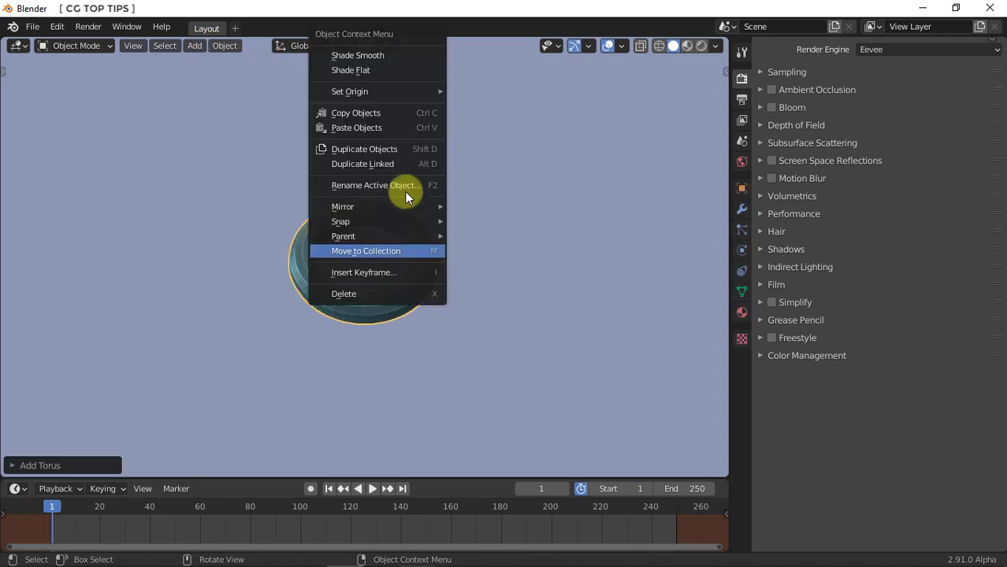
pyautogui.click(377, 55)
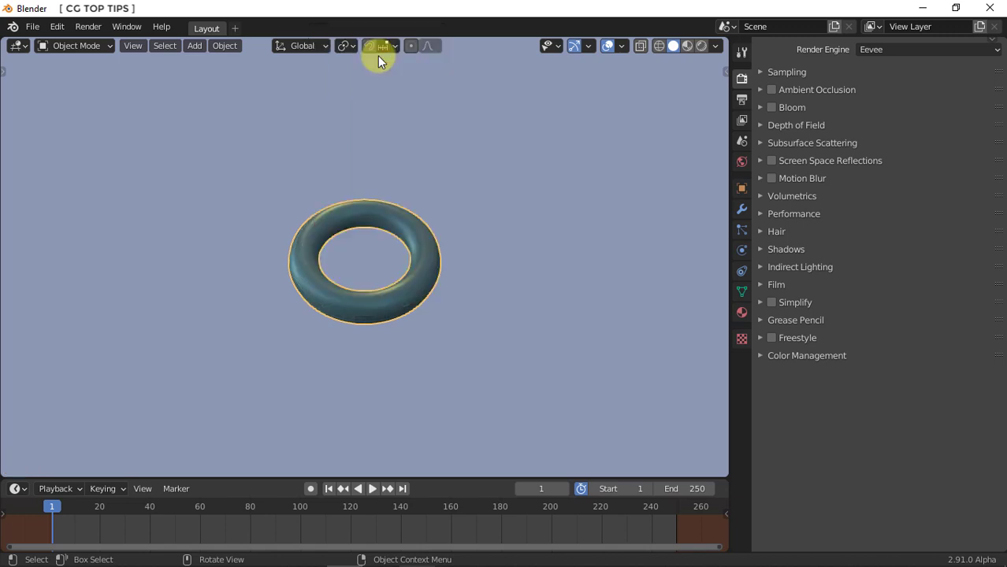
# Give the torus an Array modifier with Count 12, then collapse the Array panel.
pyautogui.click(743, 211)
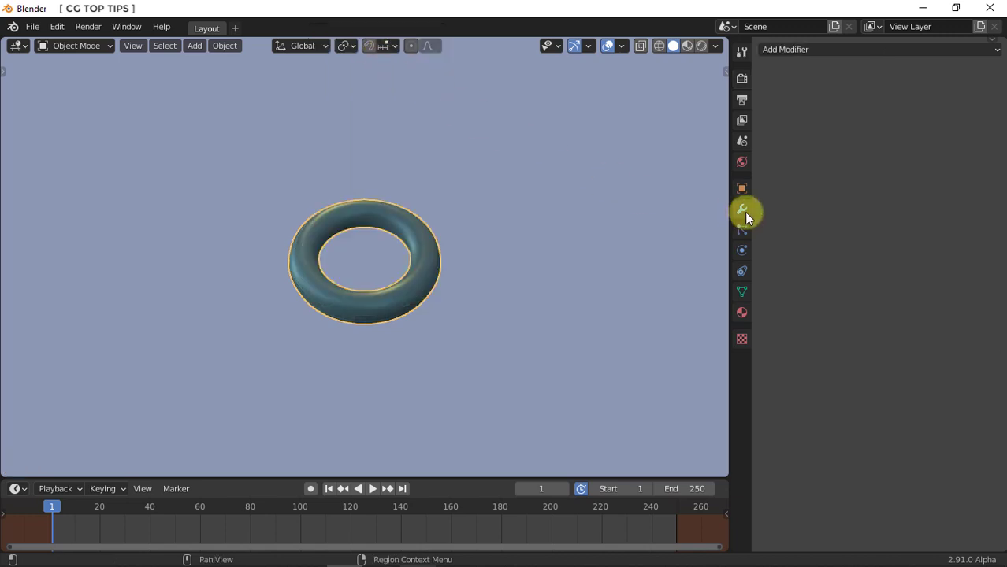
pyautogui.click(824, 45)
pyautogui.click(707, 82)
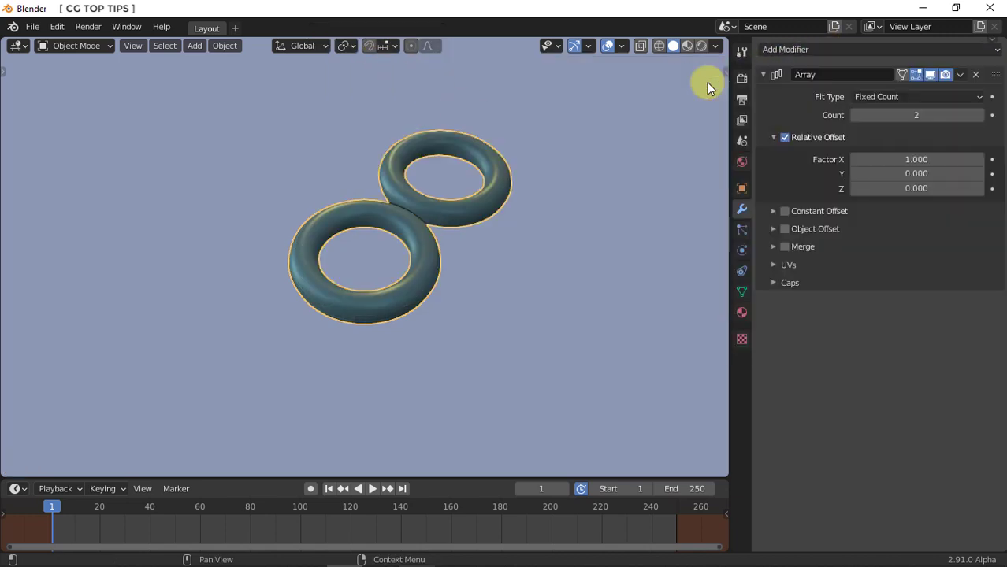
pyautogui.click(922, 118)
pyautogui.write('2')
pyautogui.press('Return')
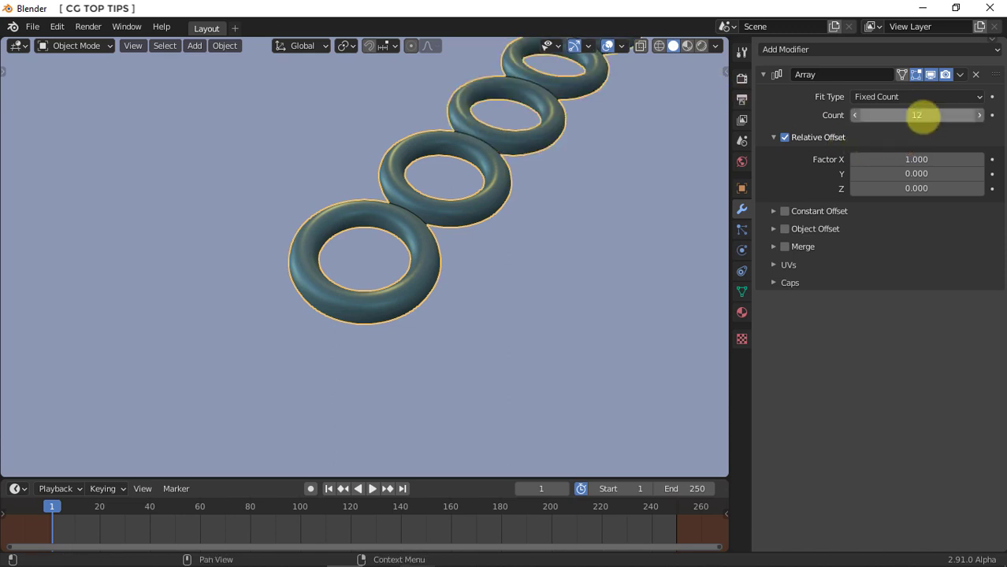
pyautogui.click(765, 69)
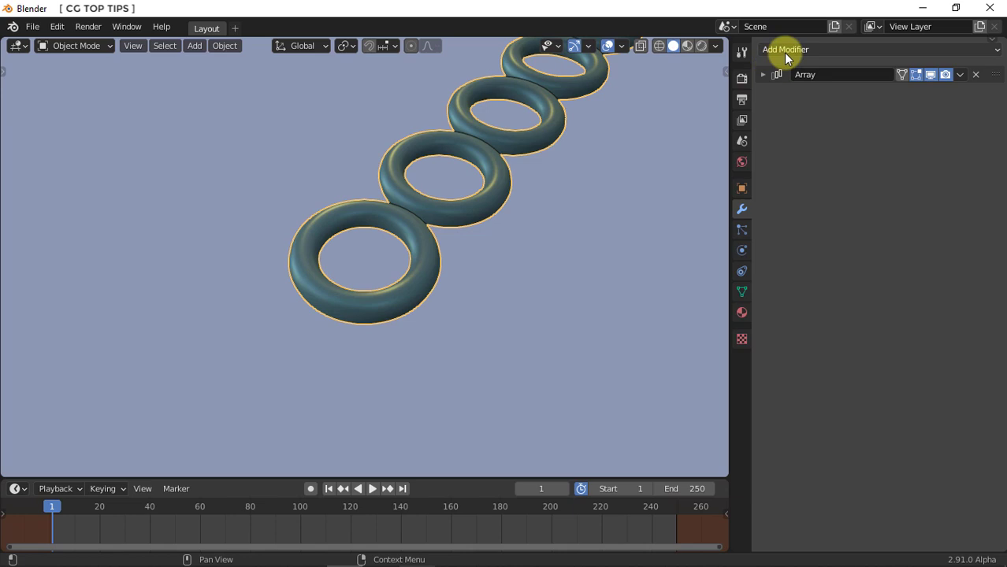
# Add a second Array modifier with Relative Offset X 0, Y 1 and Count 8.
pyautogui.click(784, 52)
pyautogui.click(717, 81)
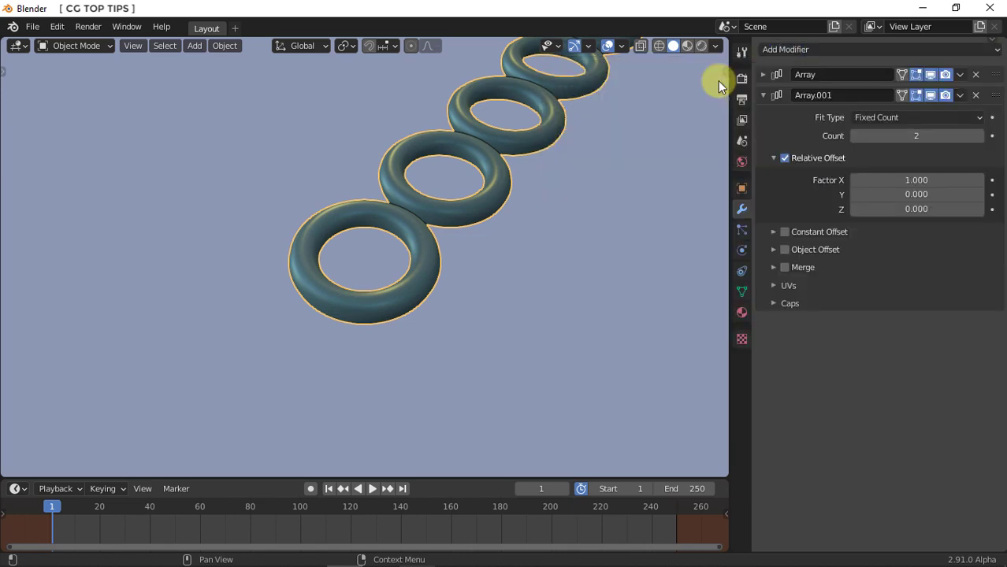
pyautogui.click(909, 195)
pyautogui.write('1')
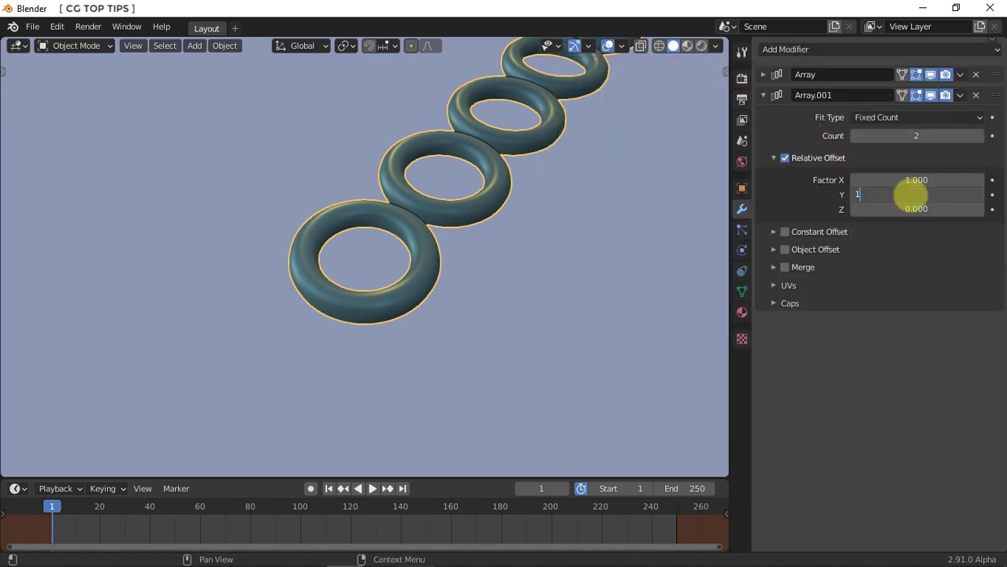
pyautogui.press('Return')
pyautogui.click(910, 181)
pyautogui.write('0')
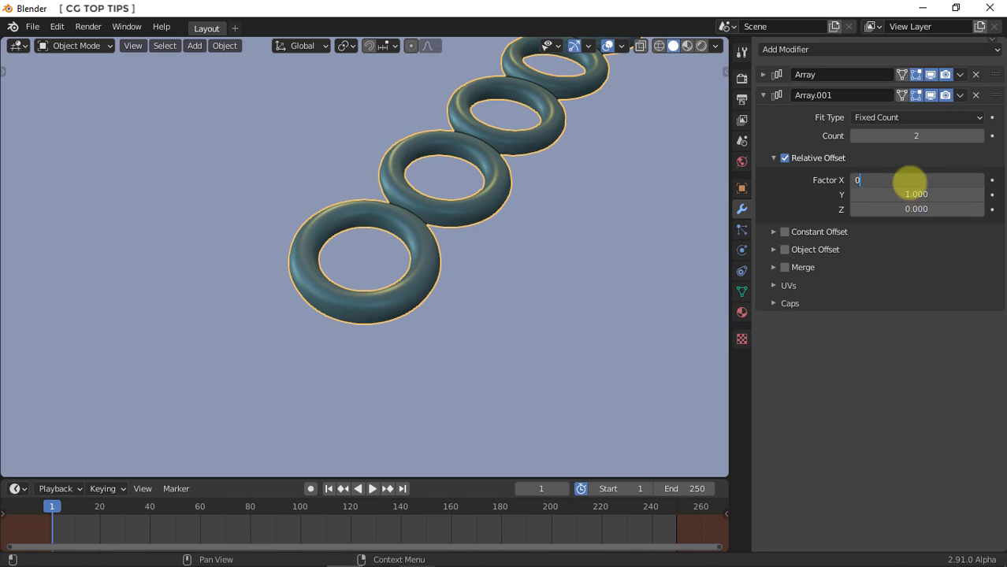
pyautogui.press('Return')
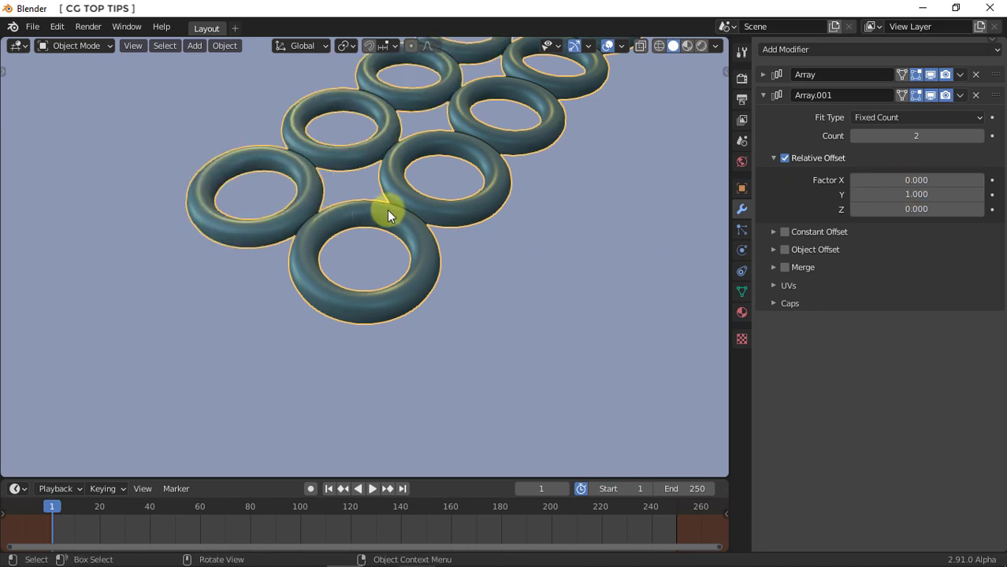
pyautogui.scroll(-5, 386, 210)
pyautogui.keyDown('shift'); pyautogui.moveTo(400, 181); pyautogui.dragTo(315, 280, button='middle'); pyautogui.keyUp('shift')
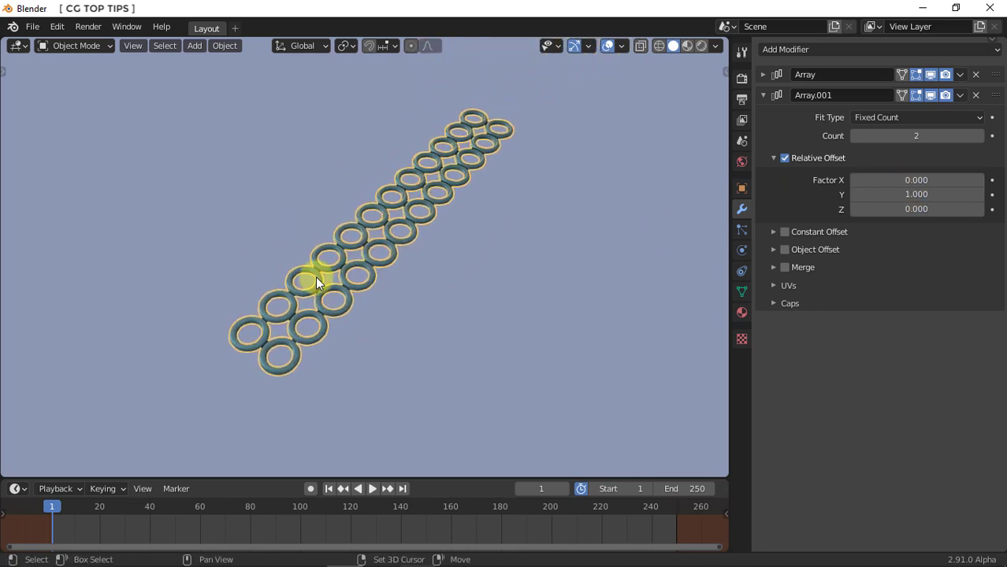
pyautogui.click(914, 135)
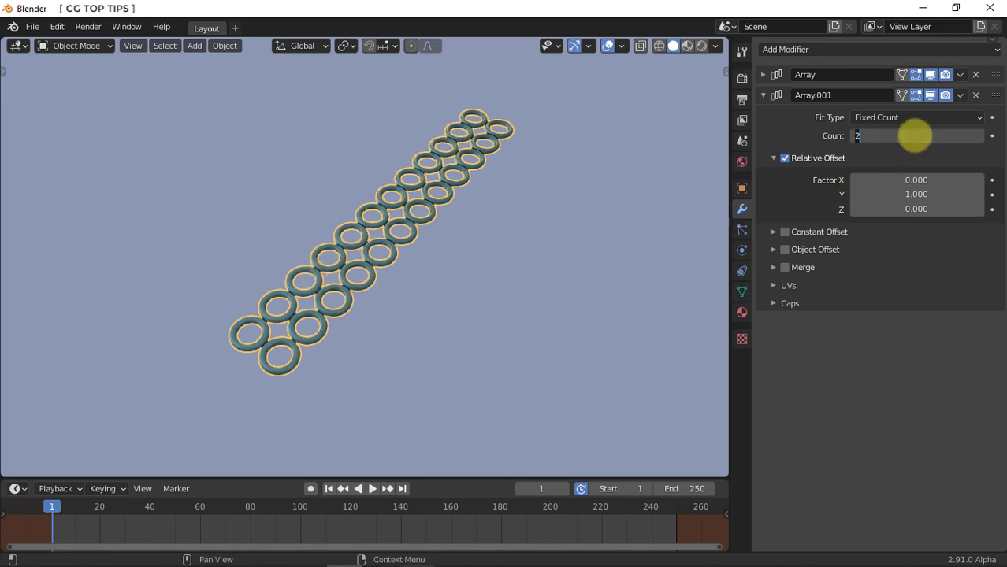
pyautogui.write('8')
pyautogui.press('Return')
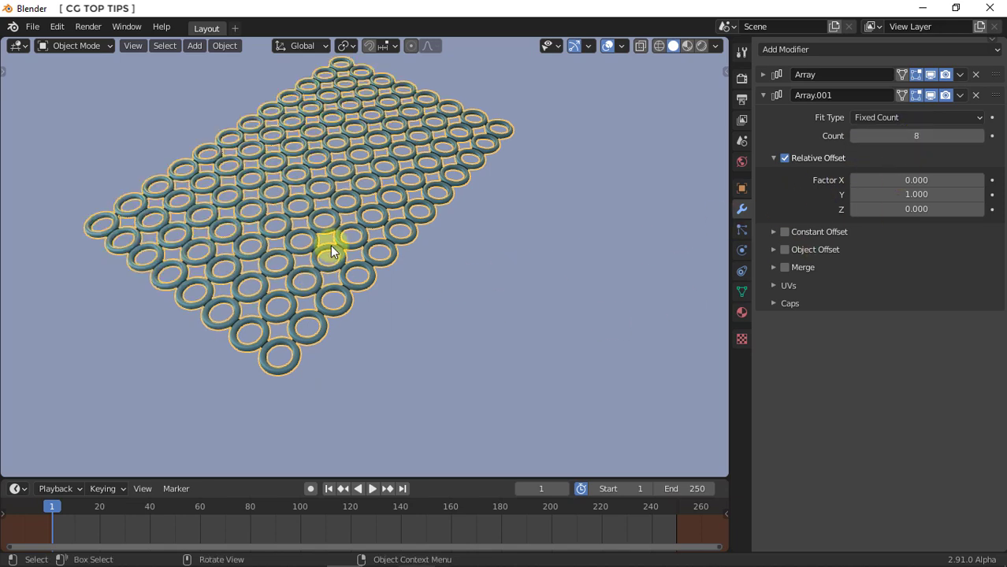
# Rotate the ring grid 90° about X so it stands upright.
pyautogui.keyDown('shift'); pyautogui.moveTo(359, 271); pyautogui.dragTo(386, 297, button='middle'); pyautogui.keyUp('shift')
pyautogui.press('r')
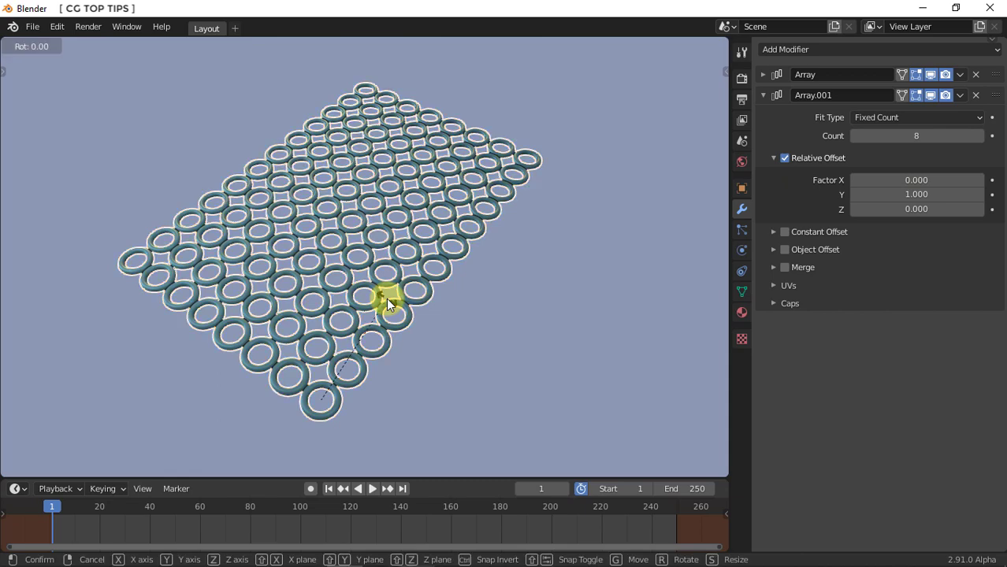
pyautogui.press('x')
pyautogui.press('9')
pyautogui.press('0')
pyautogui.press('Return')
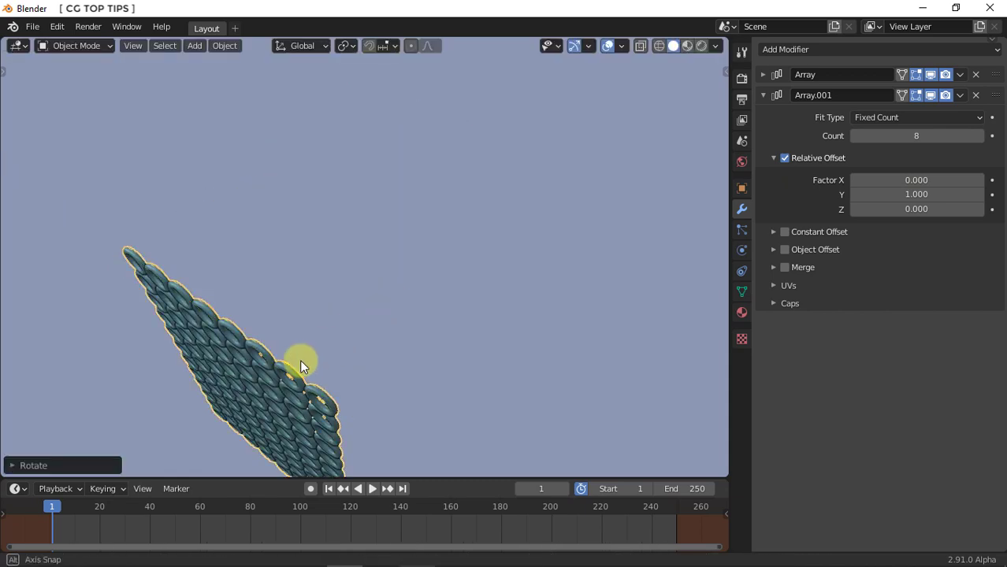
pyautogui.moveTo(300, 360); pyautogui.dragTo(358, 166, button='middle')
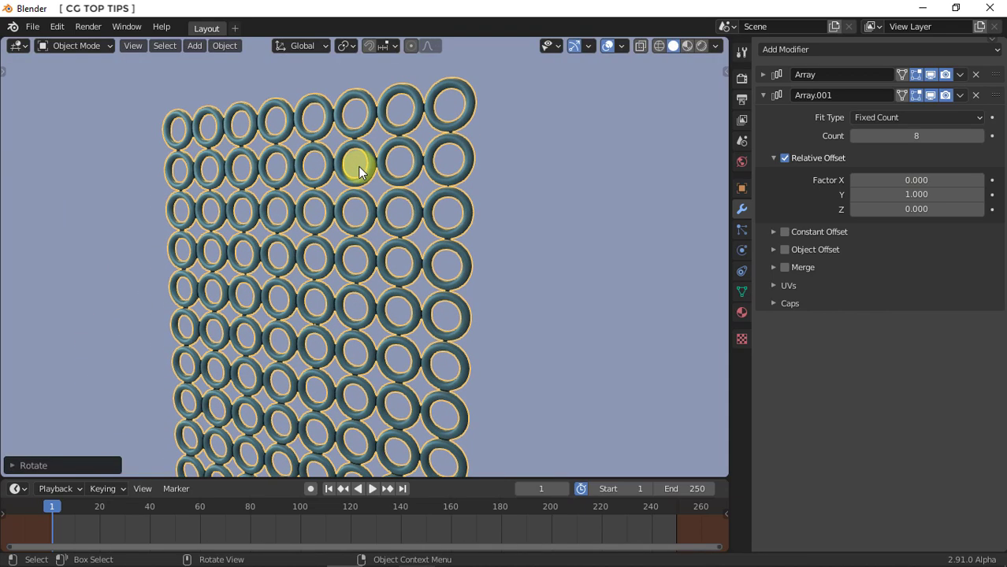
# Add a plane, rotate it 90° about Y, and move it to the grid's centre.
pyautogui.click(194, 46)
pyautogui.moveTo(215, 62)
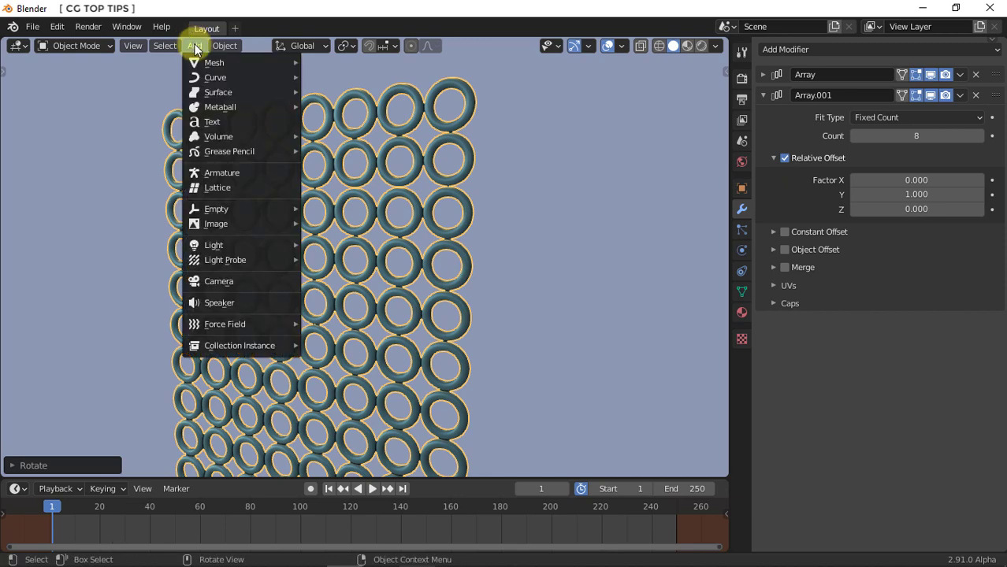
pyautogui.click(330, 62)
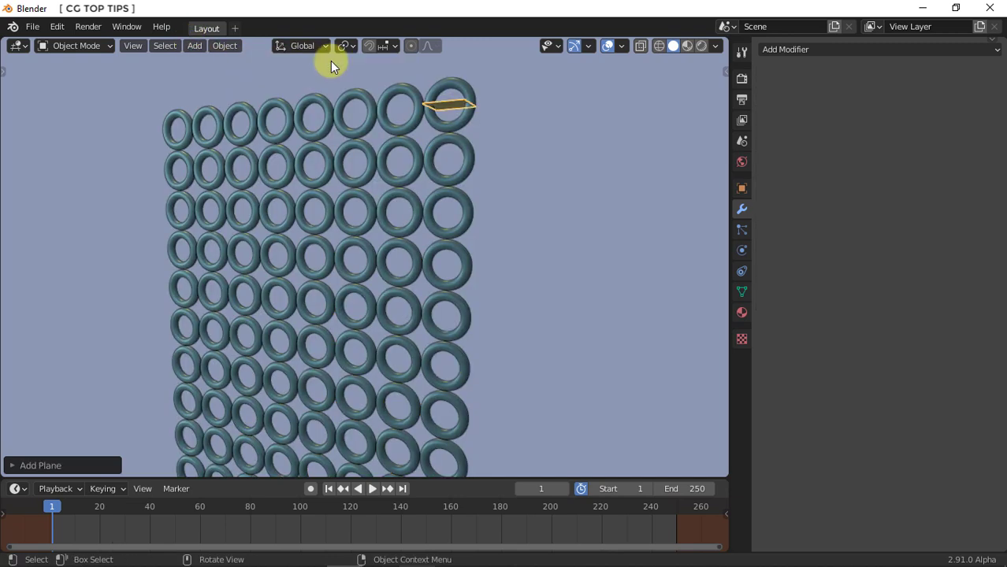
pyautogui.write('ry90')
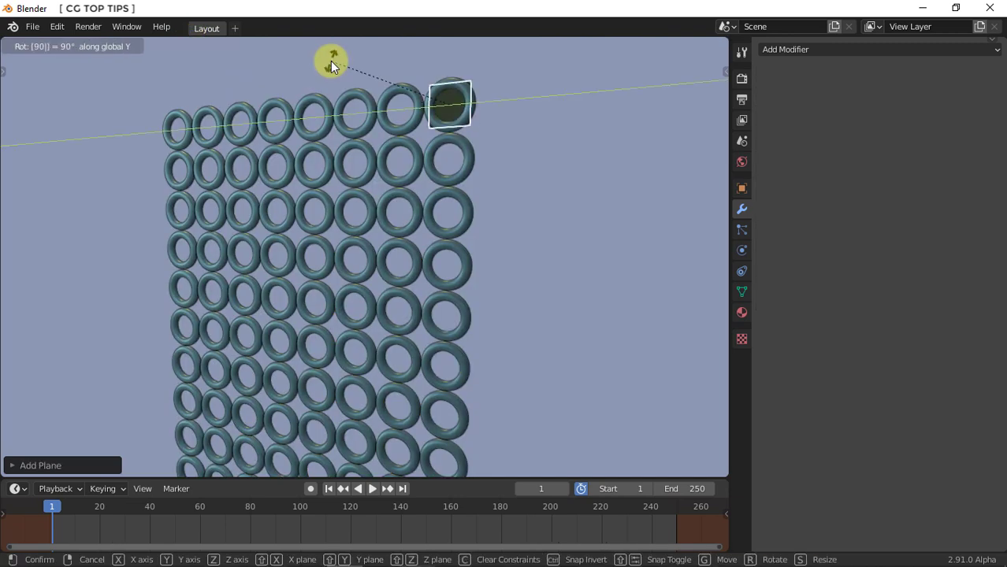
pyautogui.press('Return')
pyautogui.keyDown('alt'); pyautogui.moveTo(269, 151); pyautogui.dragTo(312, 273, button='middle'); pyautogui.keyUp('alt')
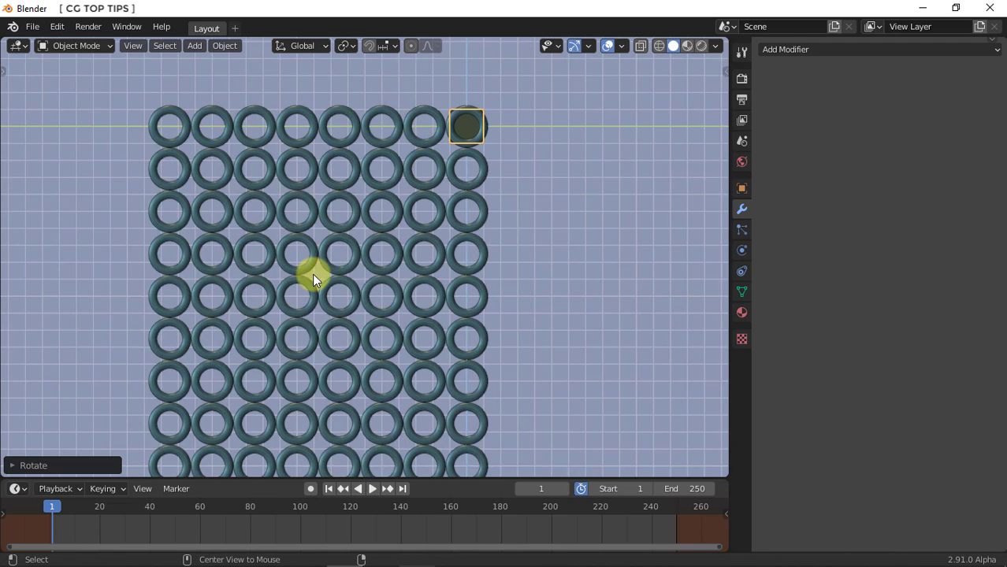
pyautogui.scroll(-1, 312, 274)
pyautogui.scroll(-1, 377, 313)
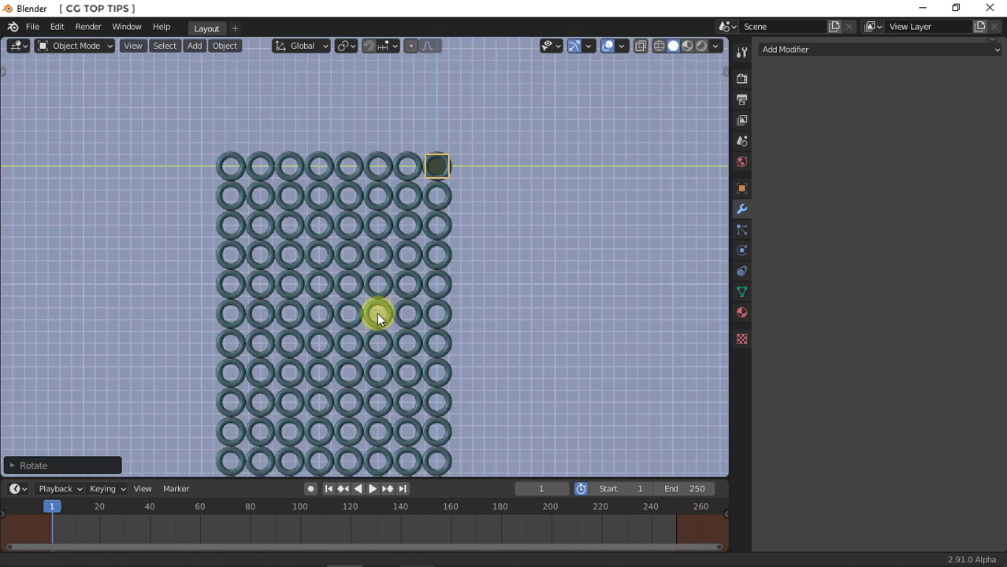
pyautogui.keyDown('shift'); pyautogui.moveTo(376, 313); pyautogui.dragTo(383, 278, button='middle'); pyautogui.keyUp('shift')
pyautogui.press('g')
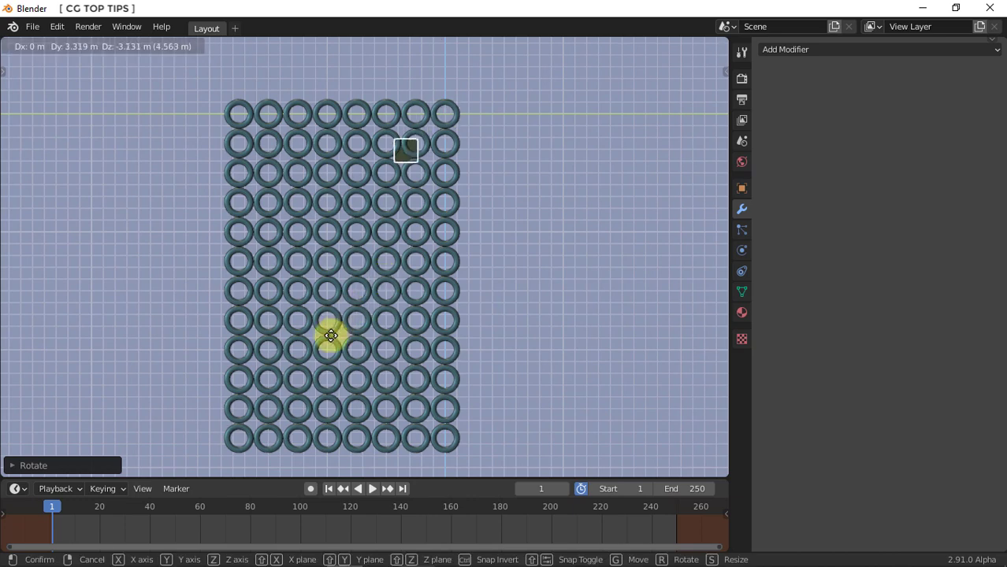
pyautogui.click(283, 430)
# Stretch the plane tall along Z and begin widening it along Y.
pyautogui.press('s')
pyautogui.press('z')
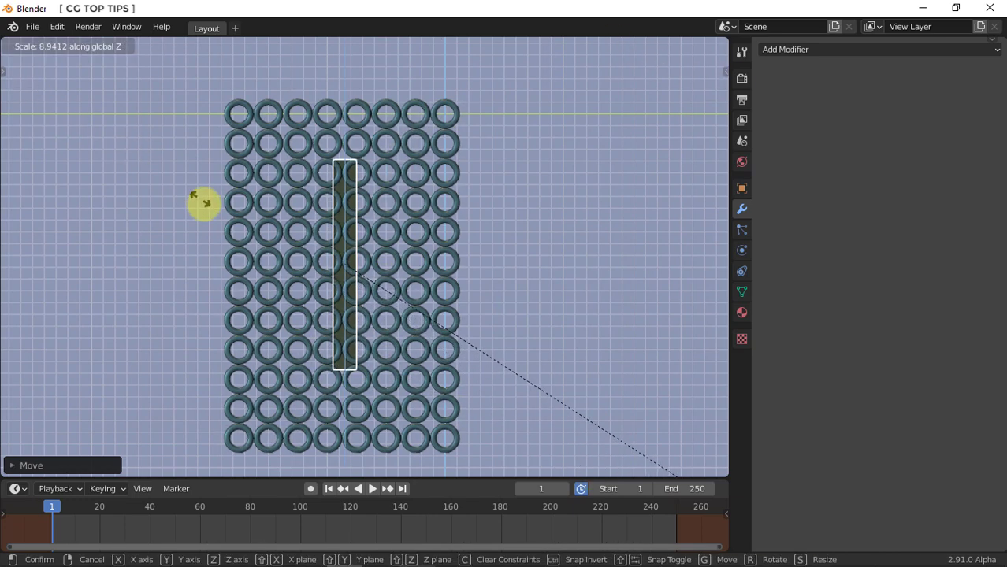
pyautogui.click(714, 406)
pyautogui.press('s')
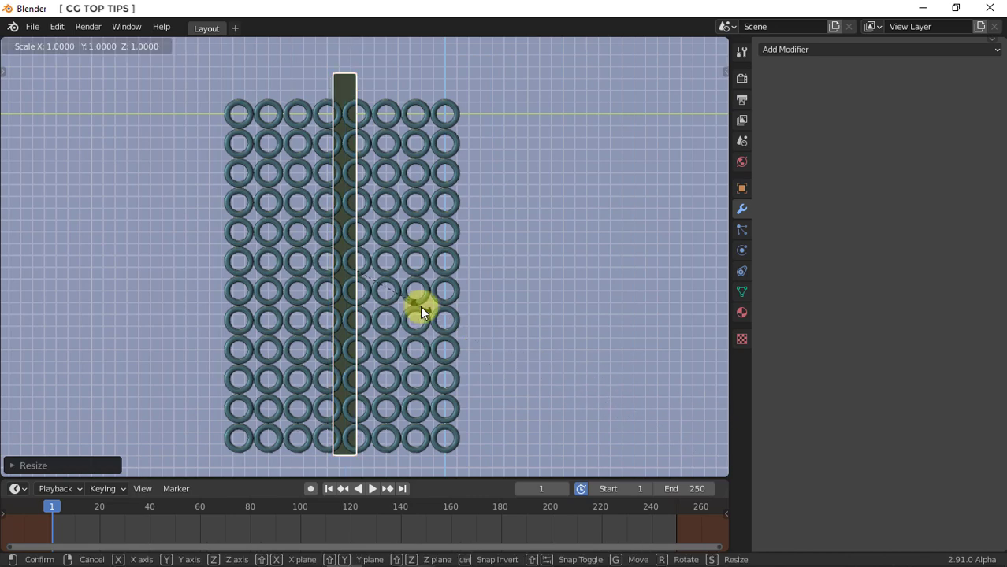
pyautogui.press('y')
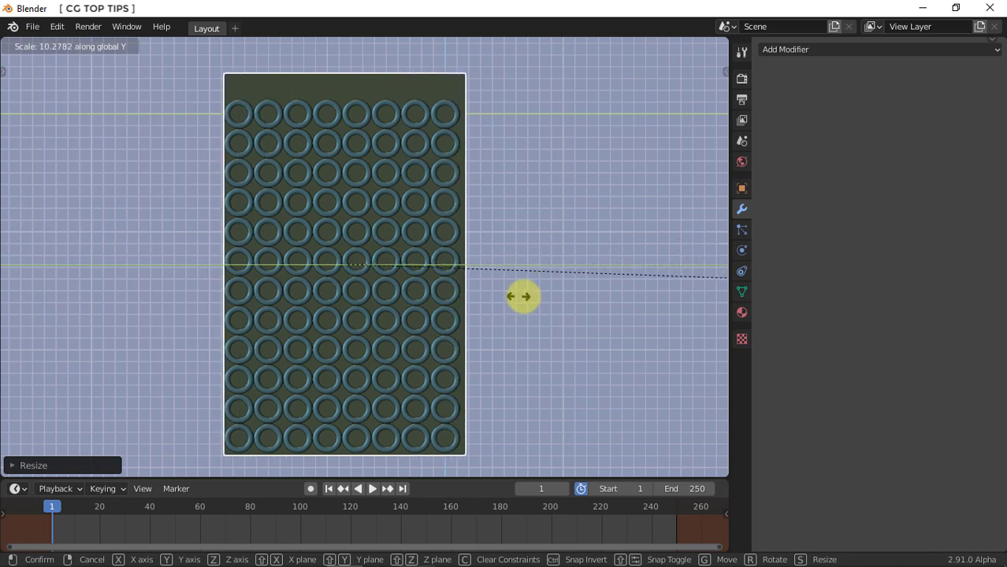
# Confirm the plane's width, nudge it, then shift it about 1.05 m along X behind the rings.
pyautogui.click(545, 296)
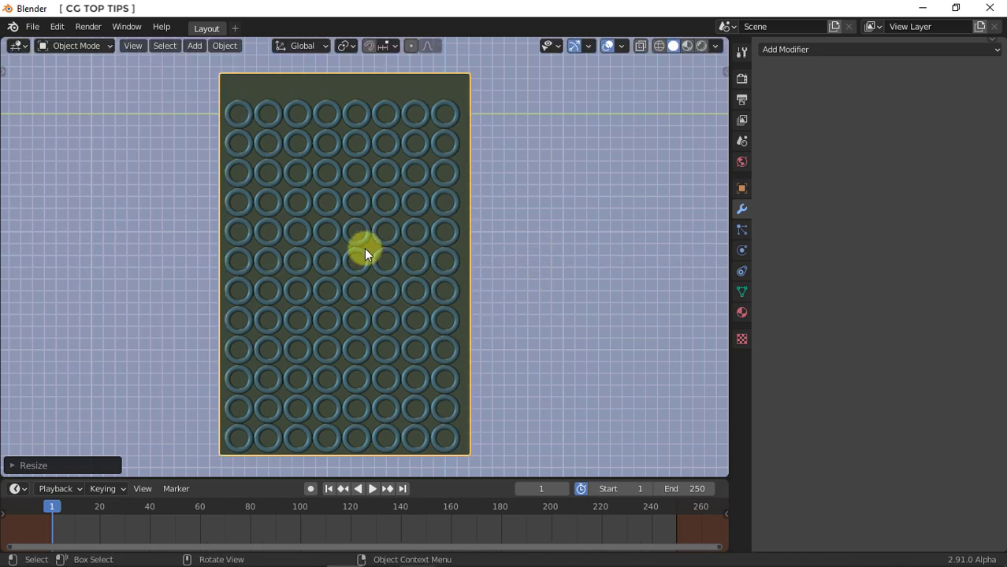
pyautogui.press('g')
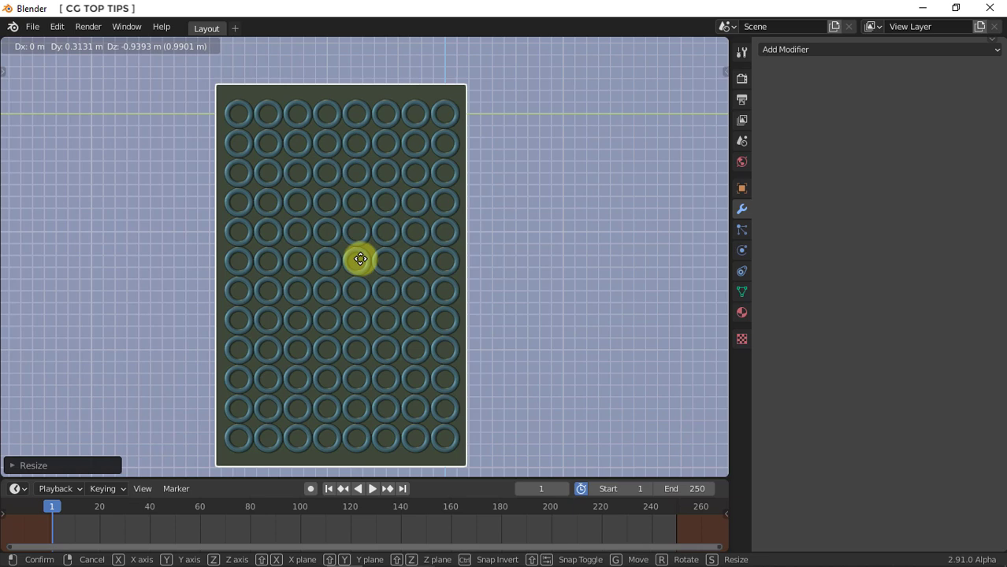
pyautogui.click(360, 259)
pyautogui.moveTo(389, 273); pyautogui.dragTo(322, 288, button='middle')
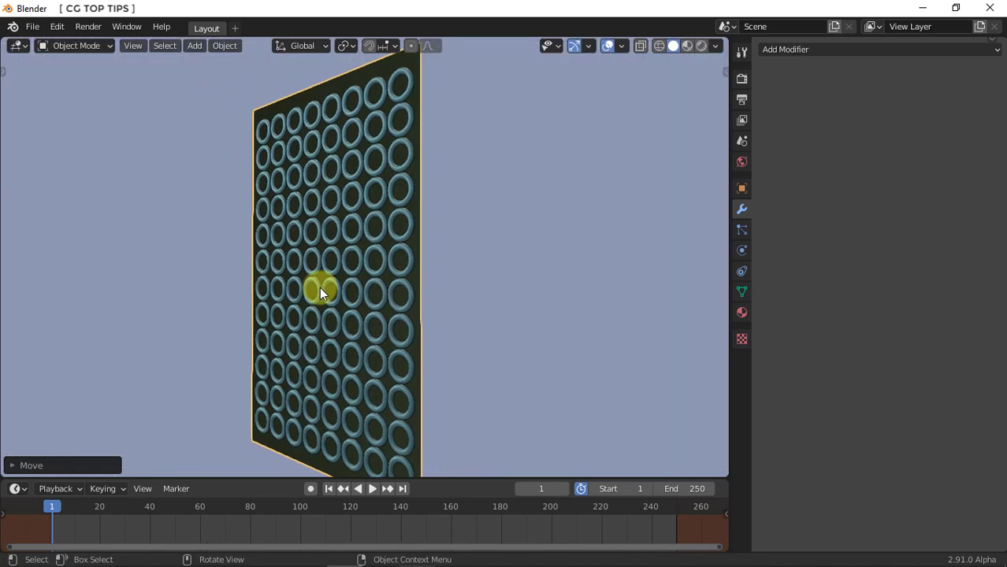
pyautogui.press('g')
pyautogui.press('x')
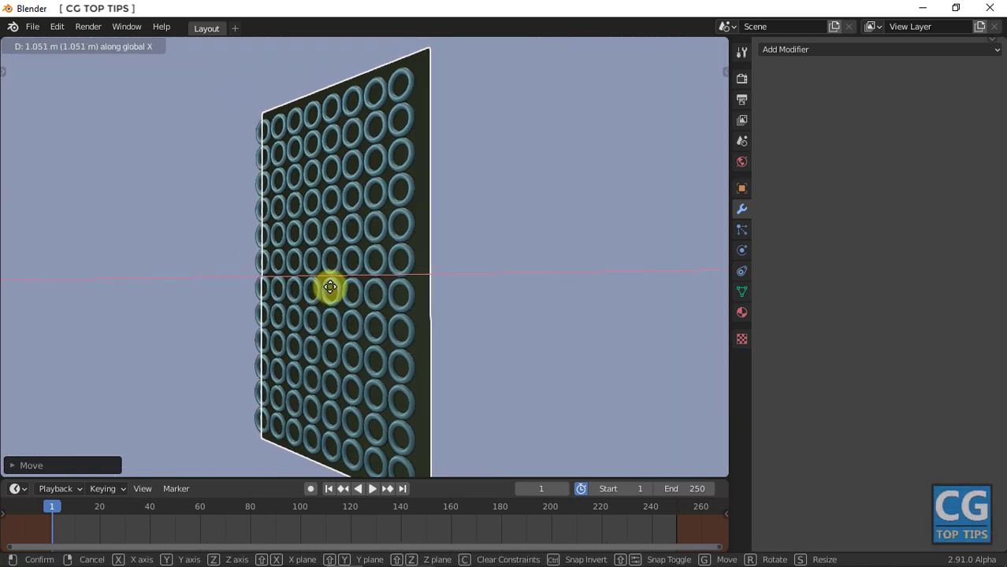
pyautogui.click(330, 287)
pyautogui.moveTo(367, 285)
pyautogui.mouseDown(button='middle')
pyautogui.moveTo(251, 297)
pyautogui.moveTo(309, 296)
pyautogui.mouseUp(button='middle')
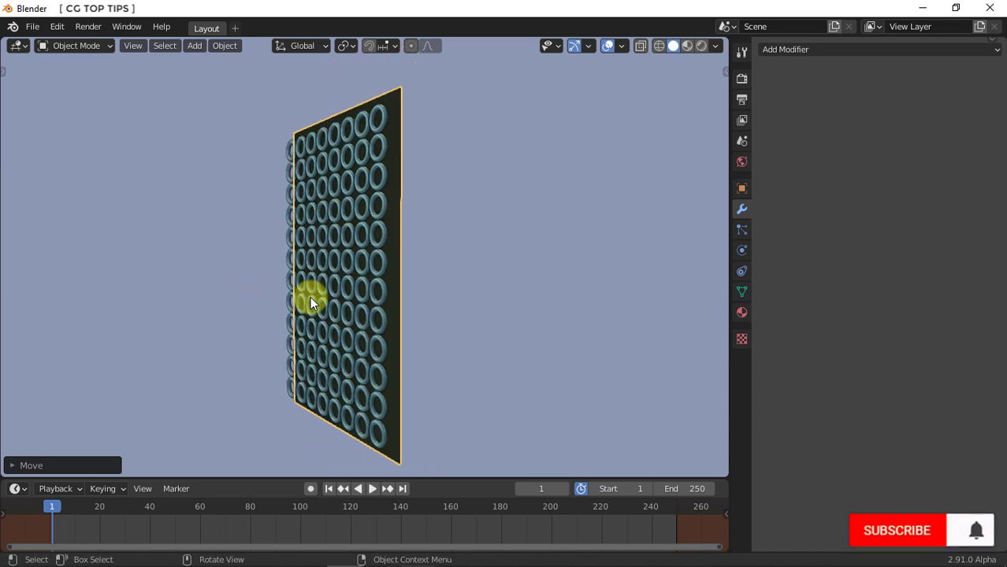
# In Edit Mode, subdivide the plane's mesh with Number of Cuts set to 80.
pyautogui.click(73, 46)
pyautogui.click(76, 78)
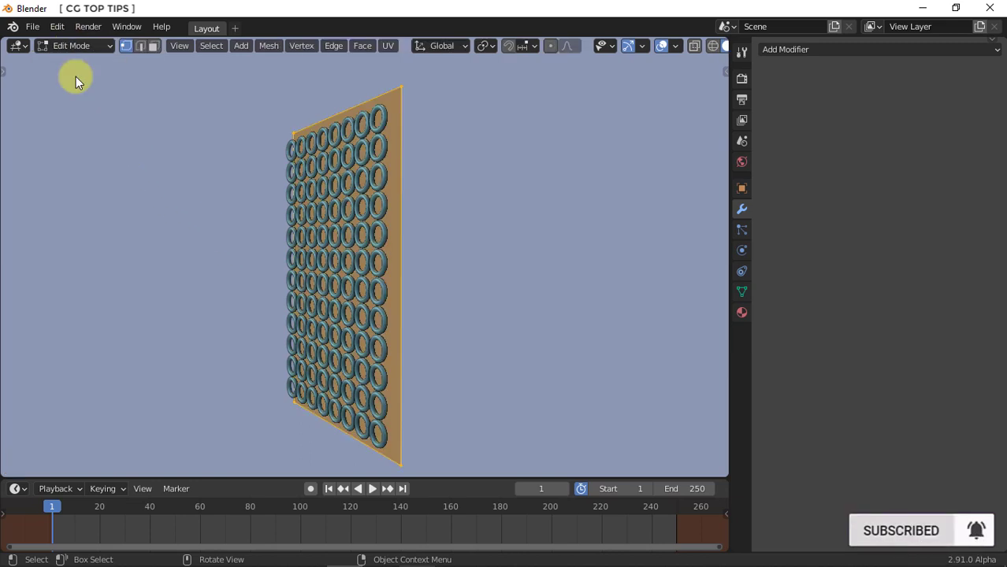
pyautogui.rightClick(398, 217)
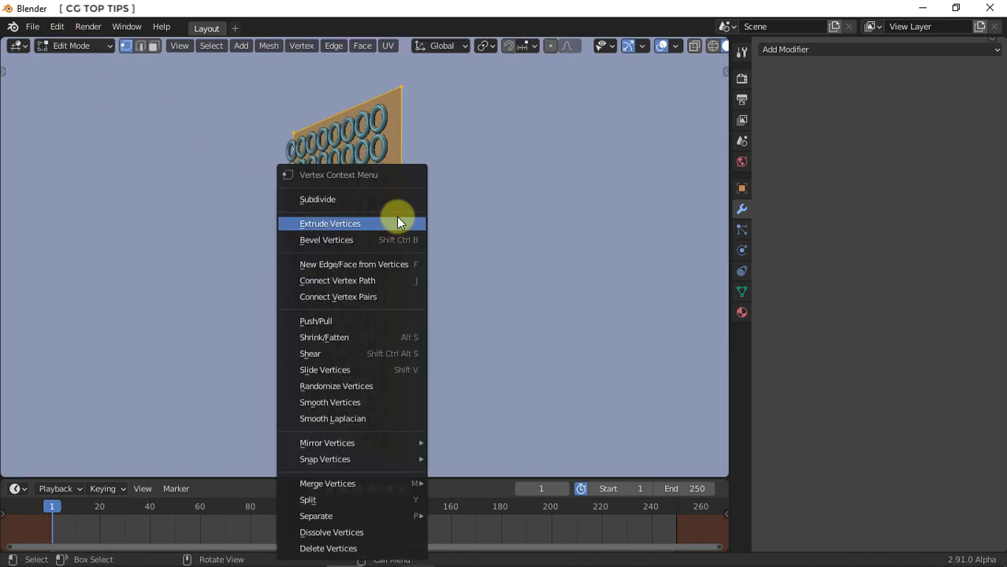
pyautogui.click(329, 196)
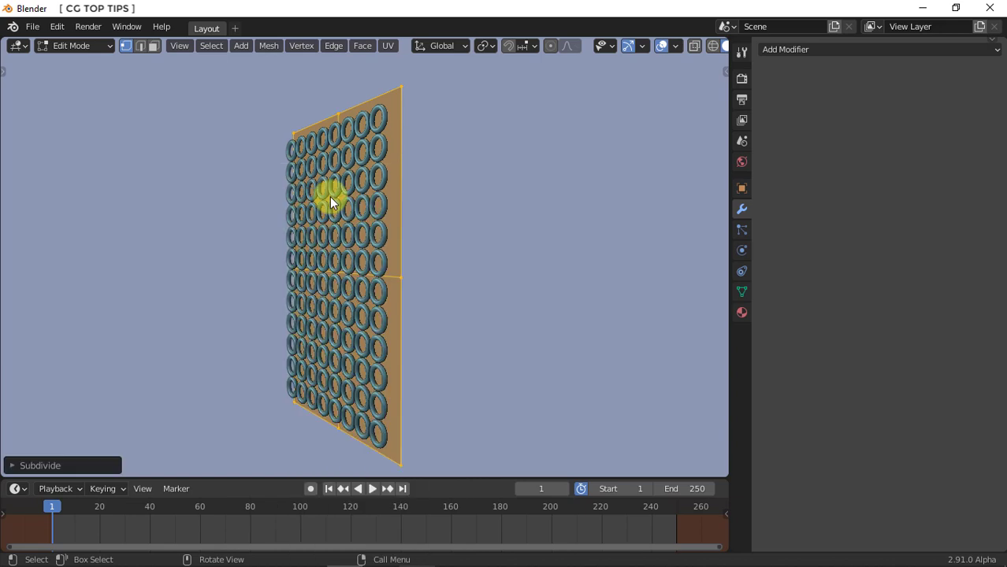
pyautogui.click(49, 467)
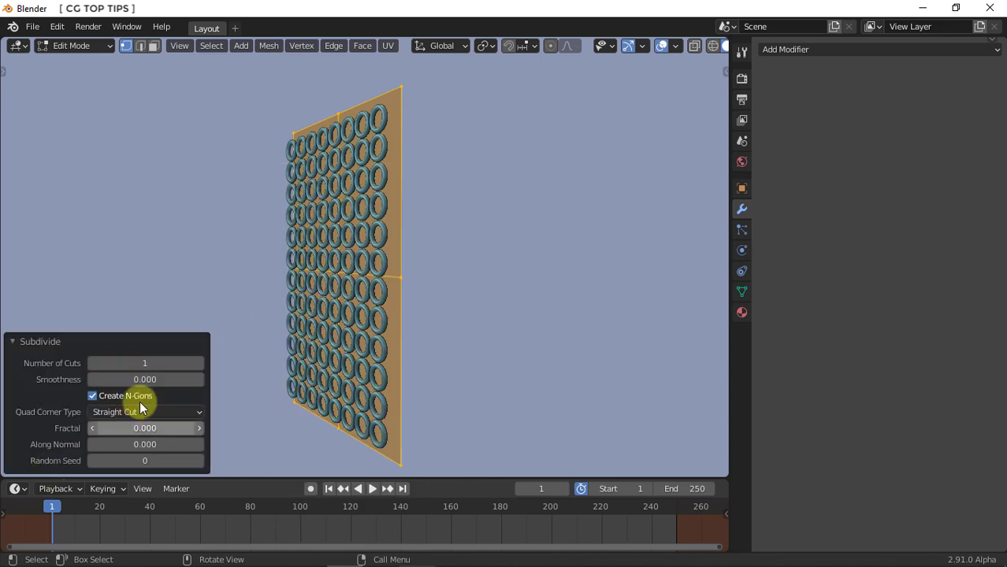
pyautogui.click(149, 361)
pyautogui.write('80')
pyautogui.press('Return')
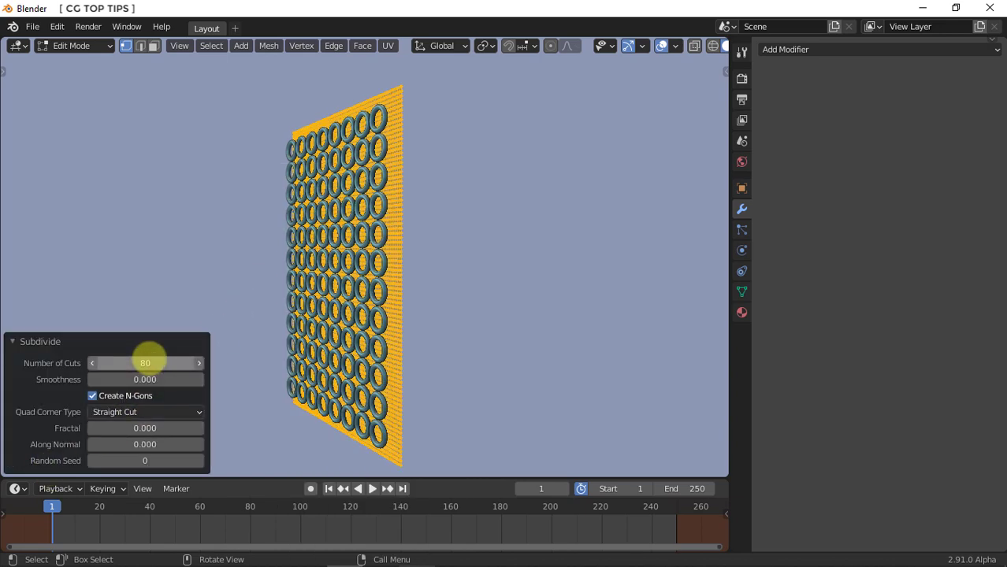
pyautogui.click(41, 340)
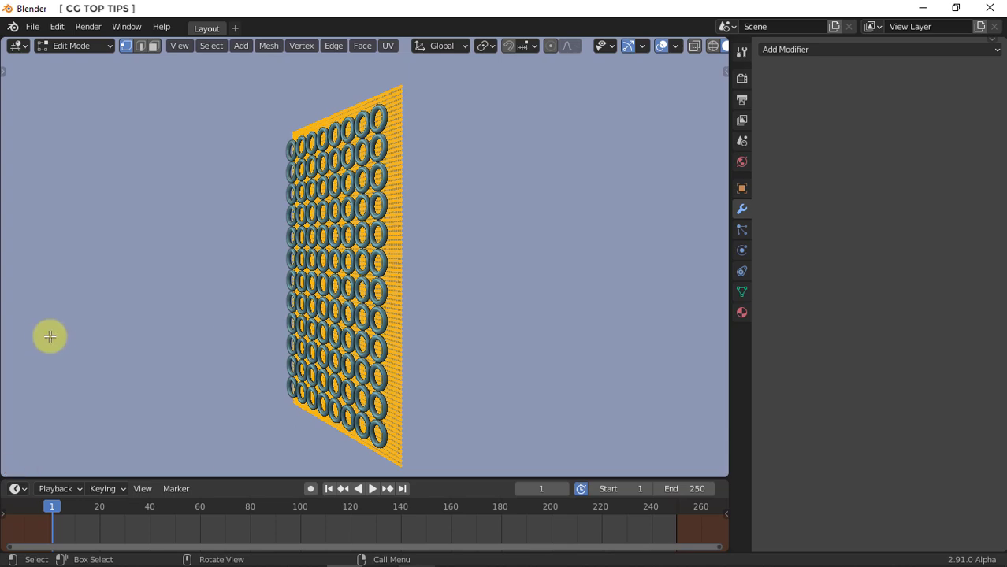
# Select the plane's top-left and top-right corner vertices and create a new vertex group, Group.
pyautogui.moveTo(47, 337); pyautogui.dragTo(95, 342, button='middle')
pyautogui.moveTo(465, 82); pyautogui.dragTo(406, 115)
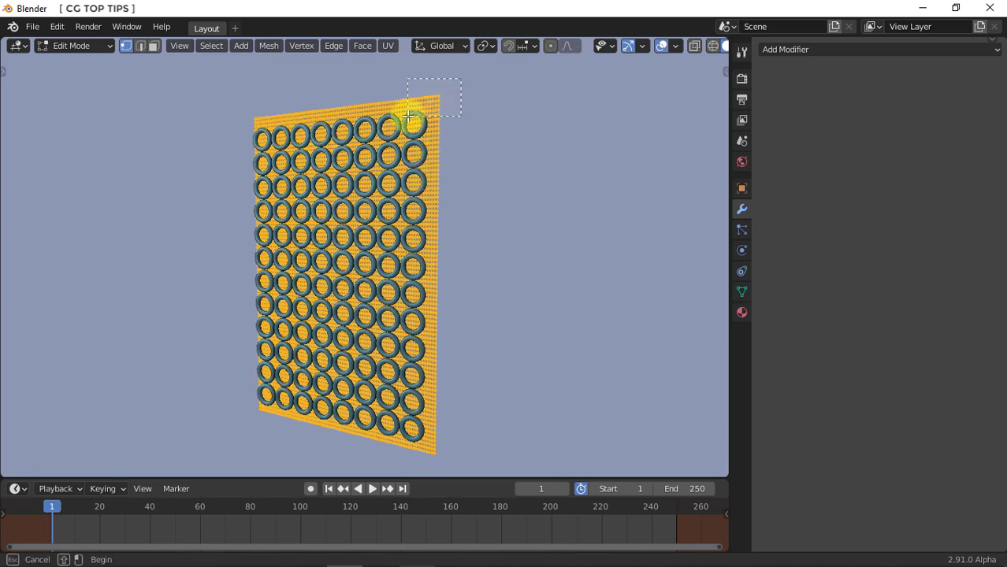
pyautogui.keyDown('shift'); pyautogui.moveTo(279, 109); pyautogui.dragTo(246, 136); pyautogui.keyUp('shift')
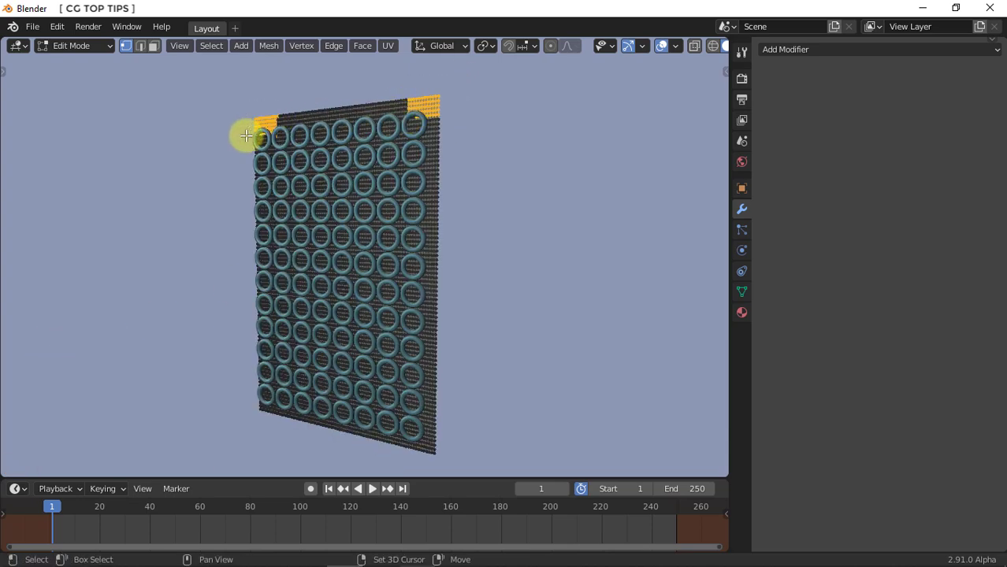
pyautogui.click(741, 292)
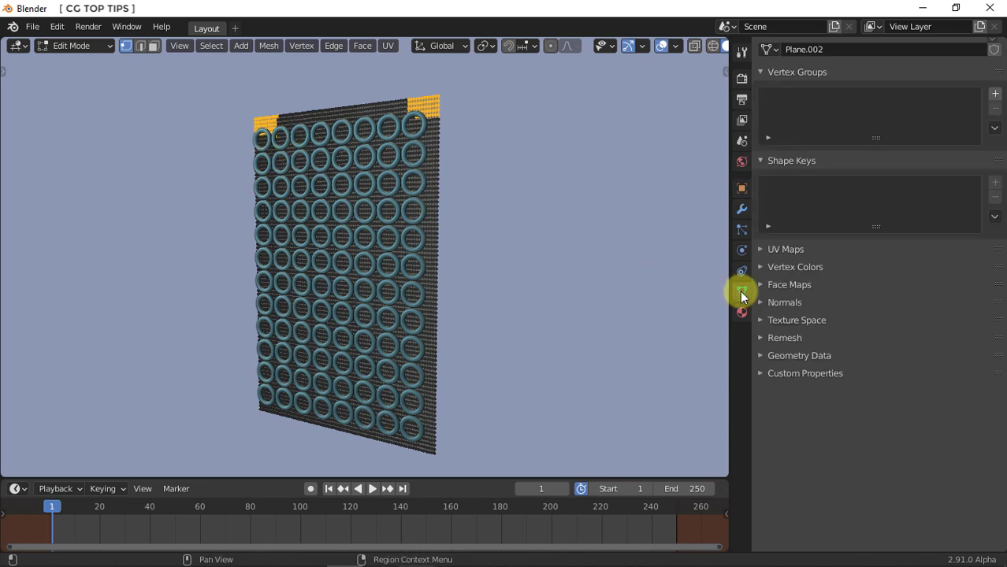
pyautogui.click(994, 94)
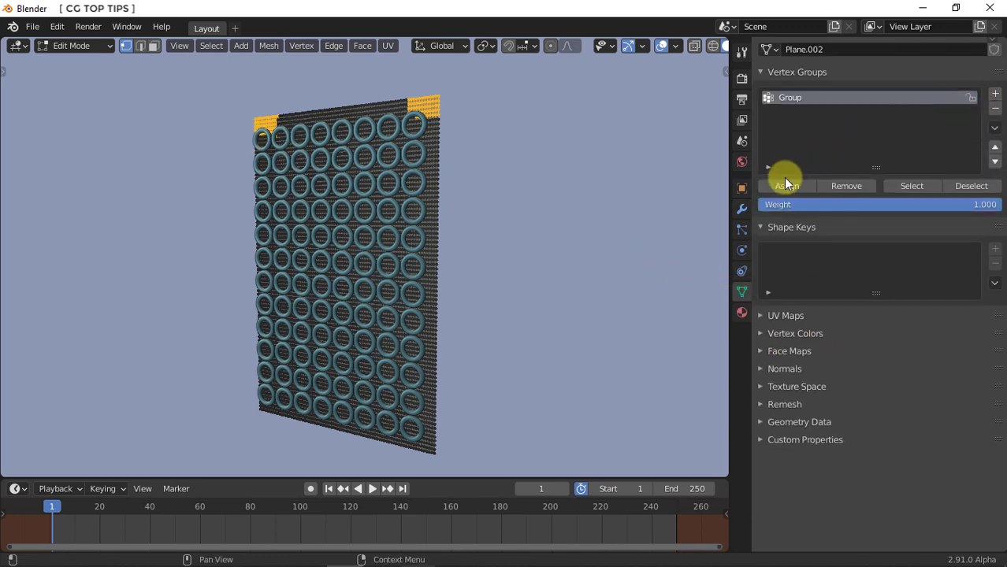
pyautogui.click(83, 47)
# Back in Object Mode, add Cloth physics to the plane with Group as the Pin Group.
pyautogui.click(88, 62)
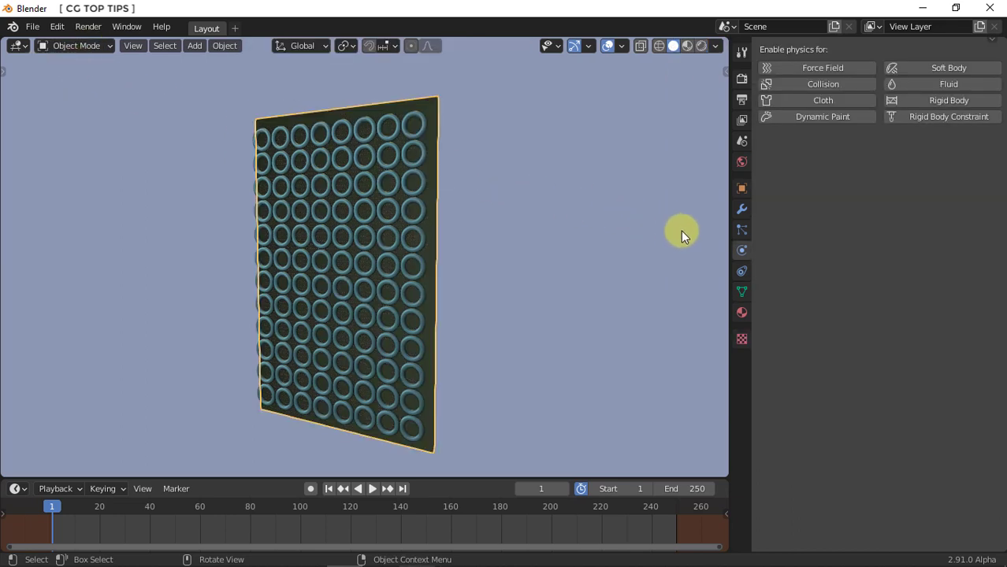
pyautogui.click(819, 102)
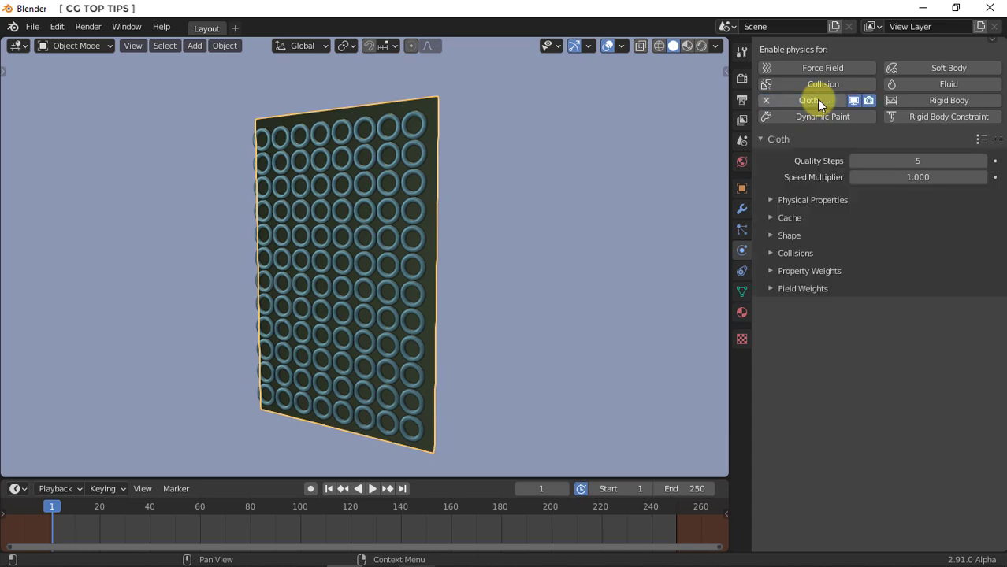
pyautogui.click(782, 235)
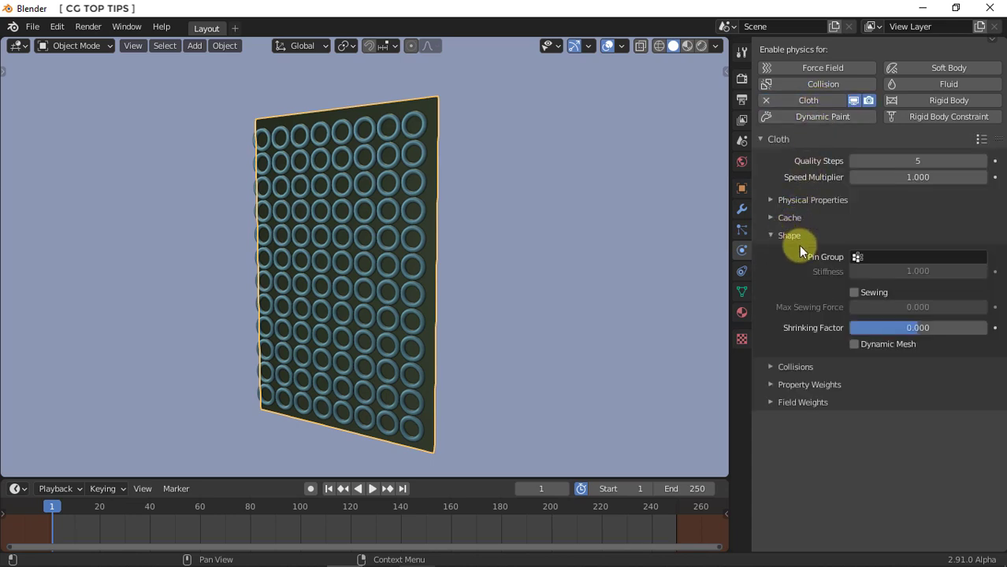
pyautogui.click(874, 257)
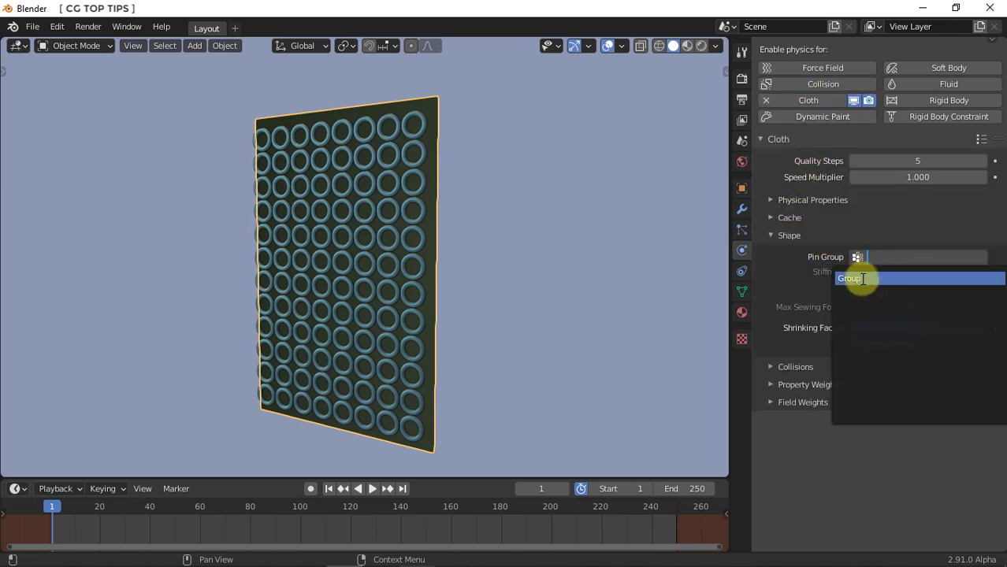
pyautogui.click(862, 278)
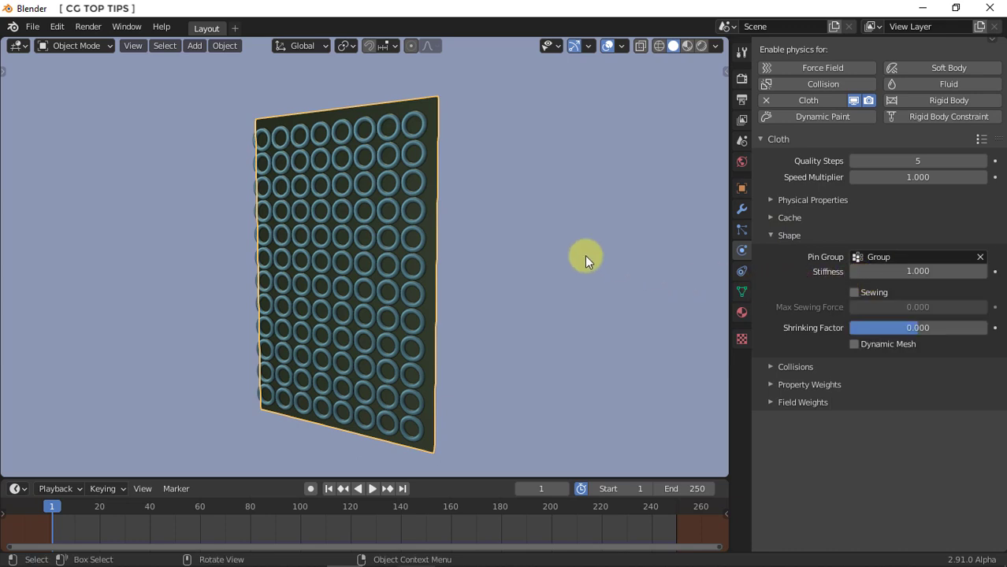
pyautogui.click(194, 44)
pyautogui.moveTo(225, 324)
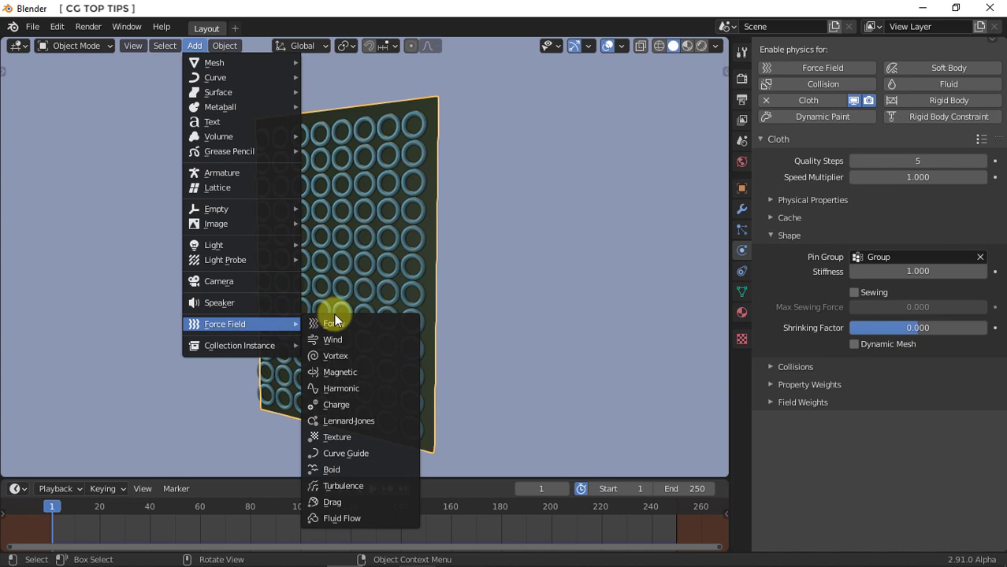
# Add a Wind force field, rotate it -55° about Y, move it right of the plane, and enlarge it.
pyautogui.click(342, 345)
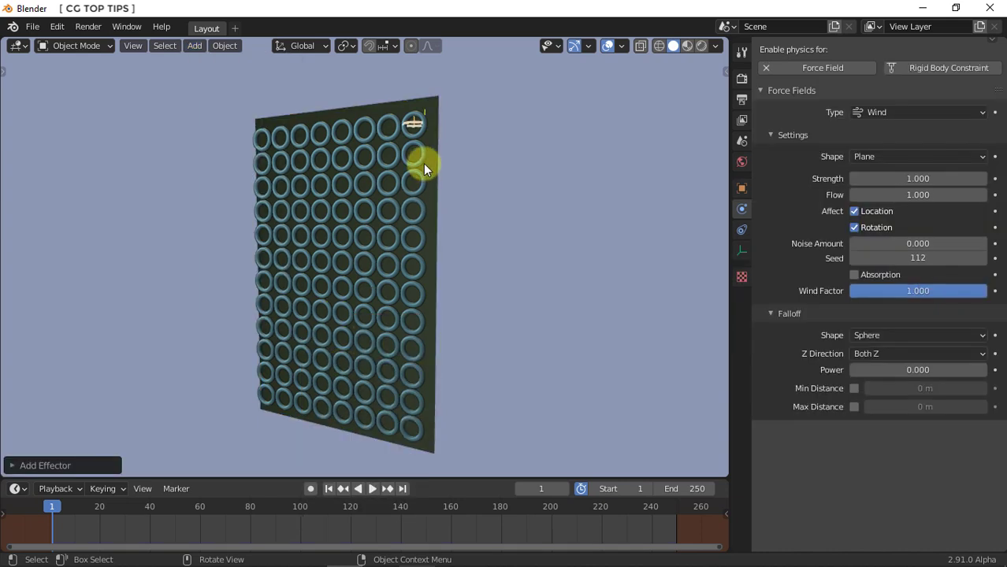
pyautogui.moveTo(423, 164); pyautogui.dragTo(363, 206, button='middle')
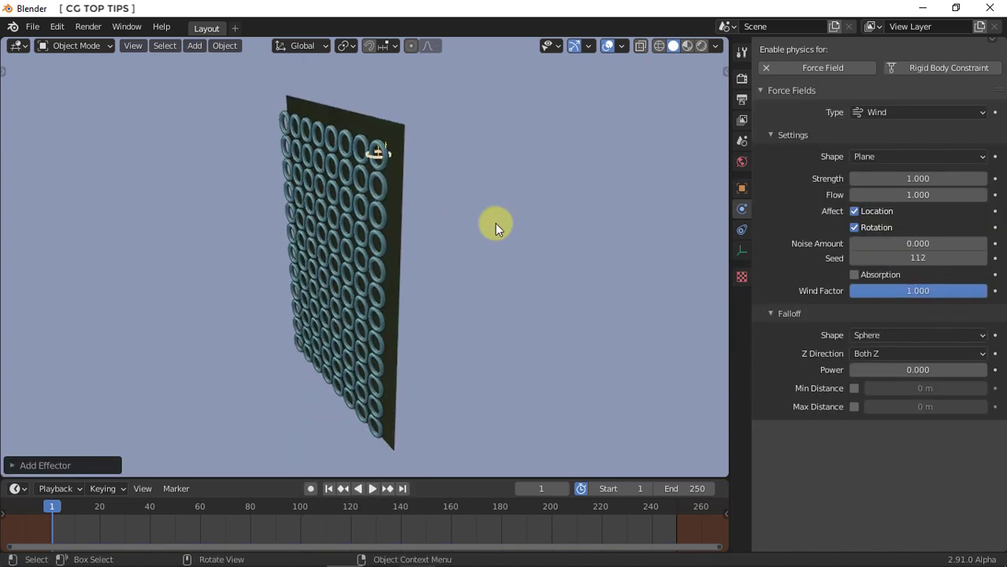
pyautogui.press('r')
pyautogui.press('y')
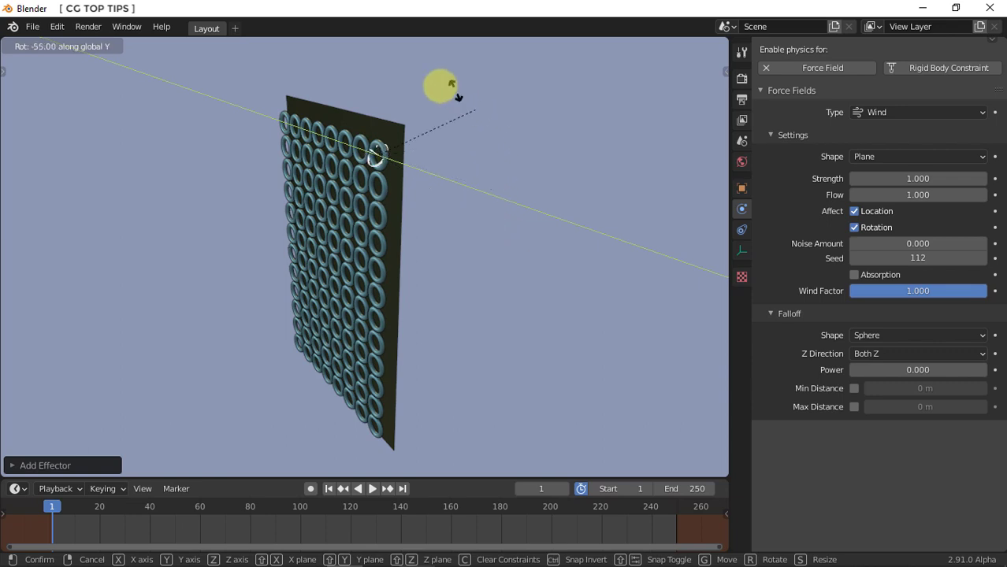
pyautogui.press('Return')
pyautogui.press('g')
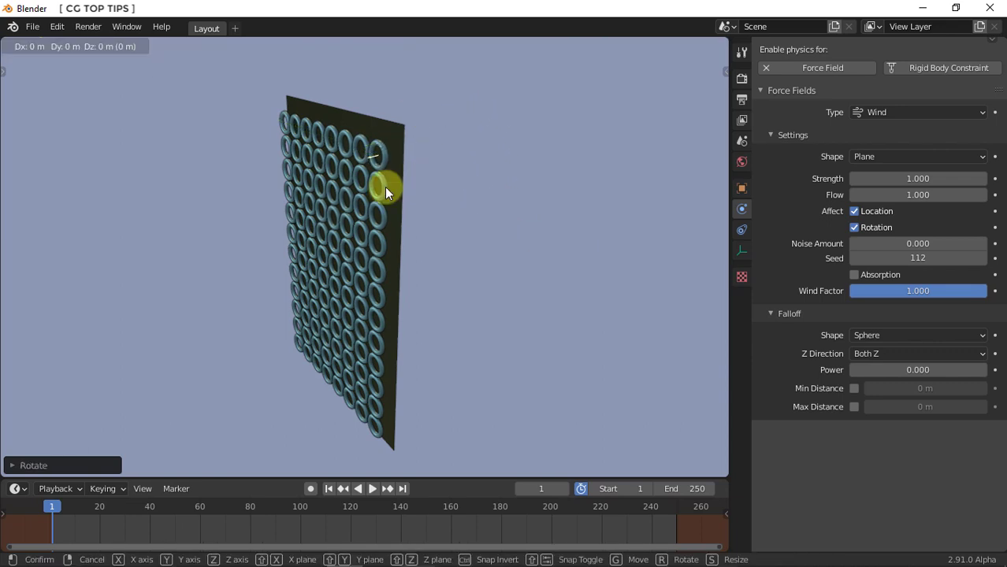
pyautogui.press('x')
pyautogui.press('Return')
pyautogui.moveTo(520, 226); pyautogui.dragTo(471, 212, button='middle')
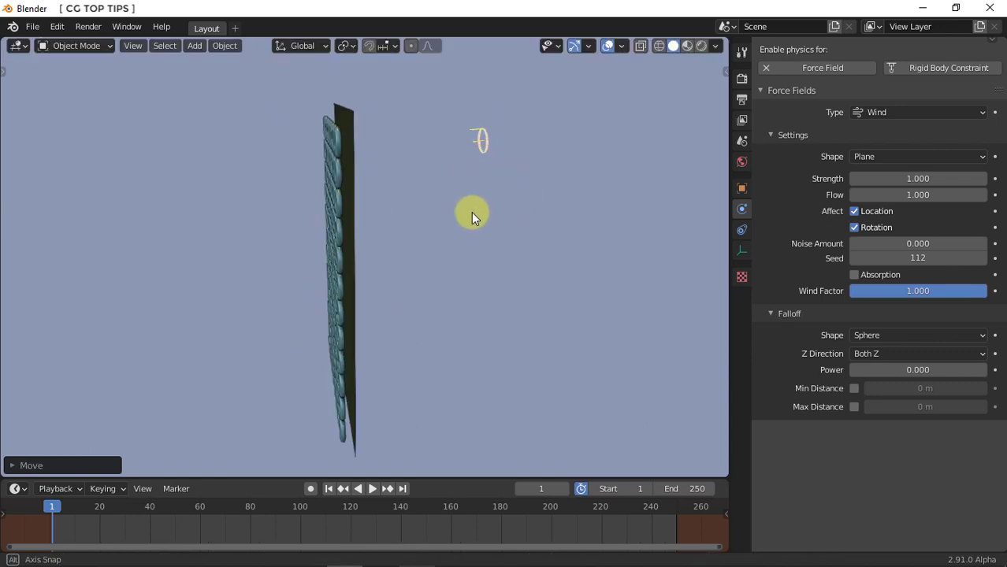
pyautogui.press('s')
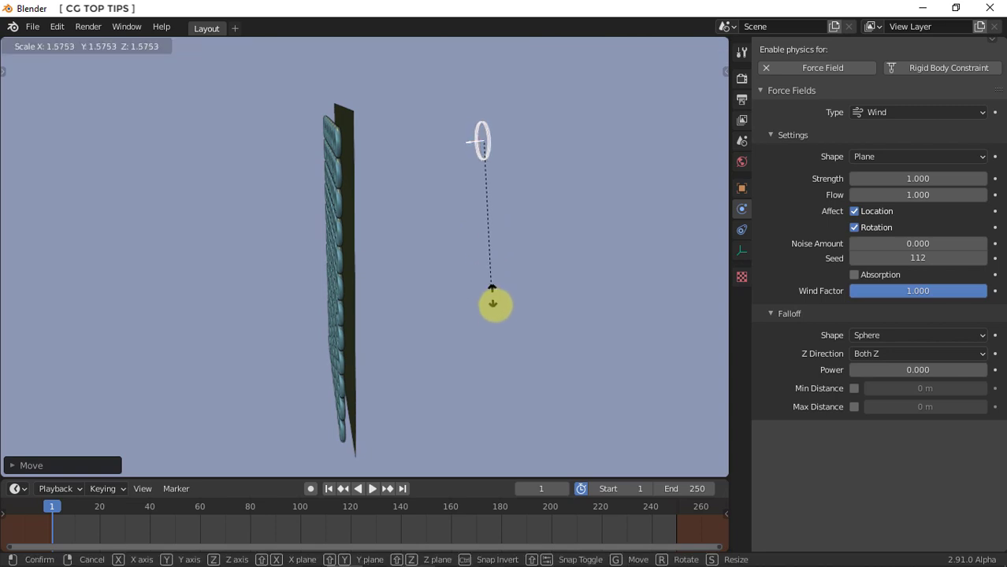
pyautogui.click(509, 407)
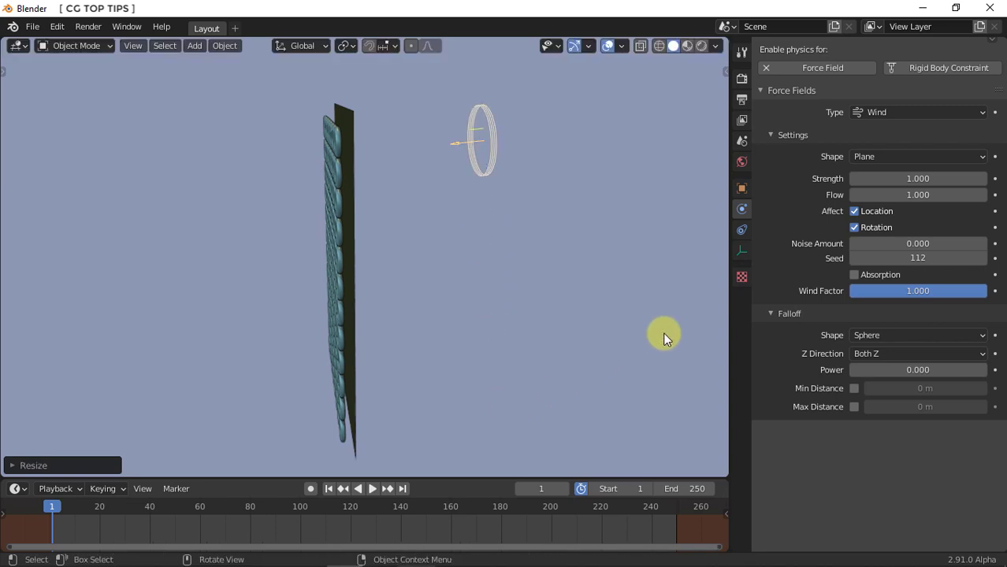
# Set the wind Strength to 15 and Noise Amount to 3.
pyautogui.click(913, 179)
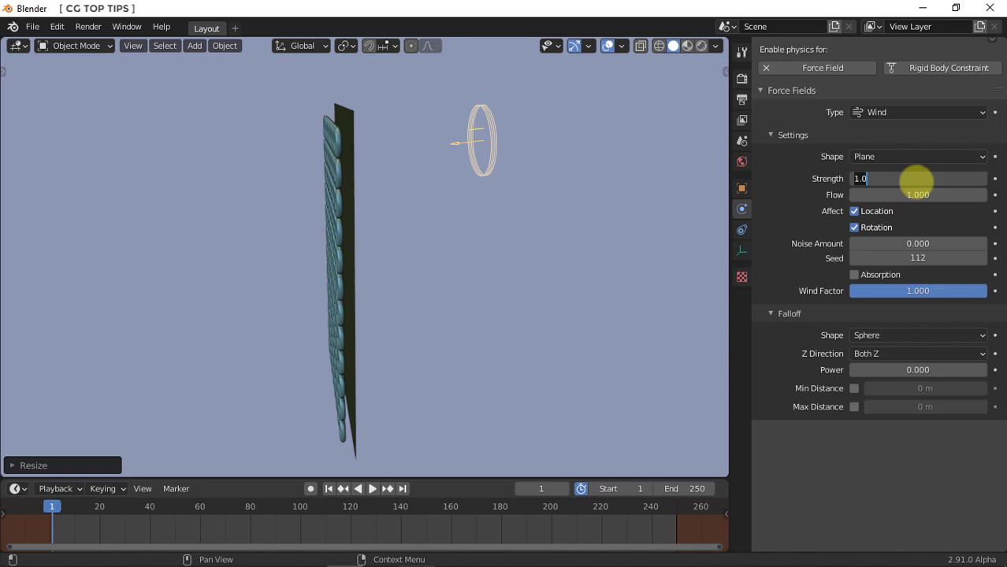
pyautogui.write('15')
pyautogui.press('Return')
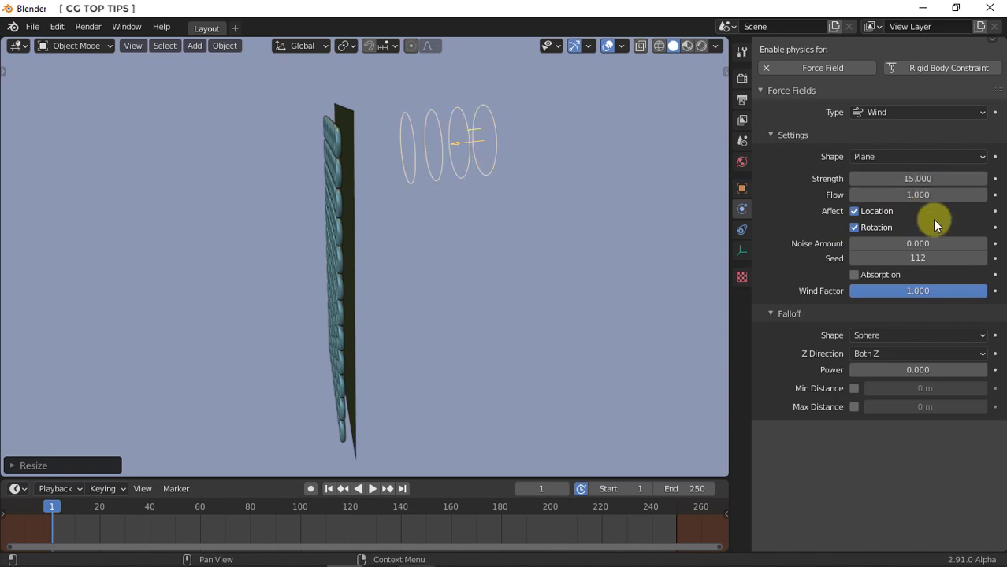
pyautogui.click(924, 243)
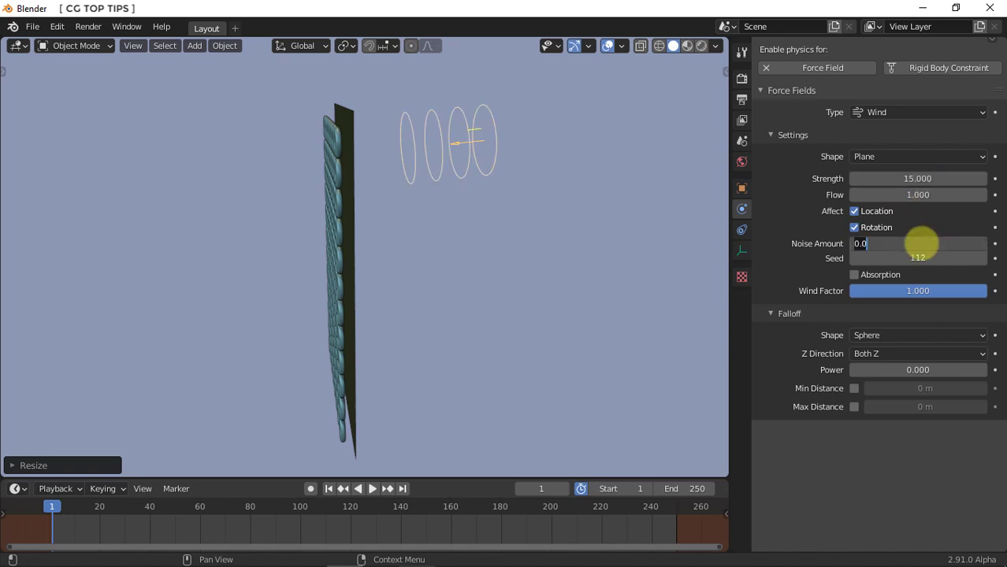
pyautogui.write('3')
pyautogui.press('Return')
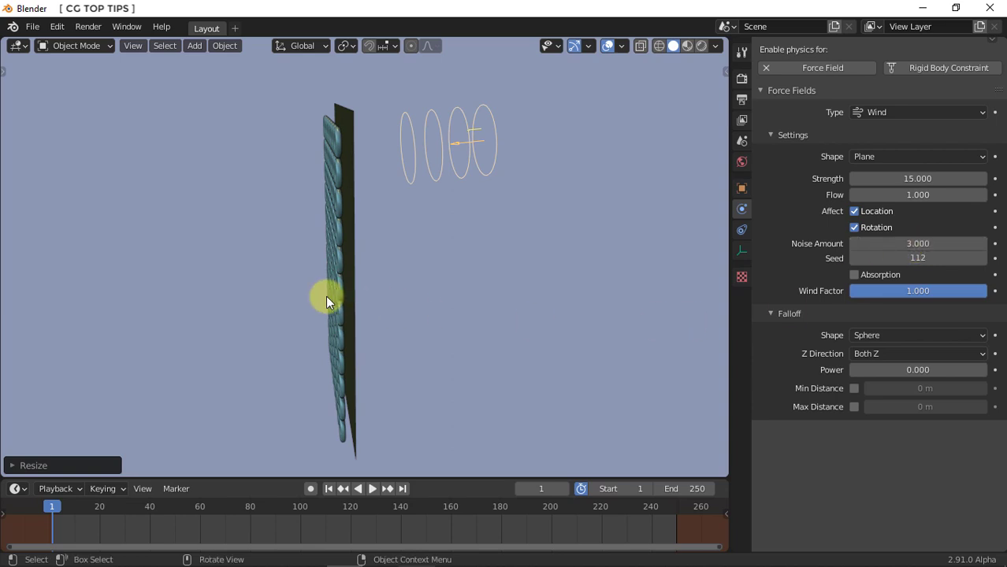
pyautogui.moveTo(325, 295); pyautogui.dragTo(401, 269, button='middle')
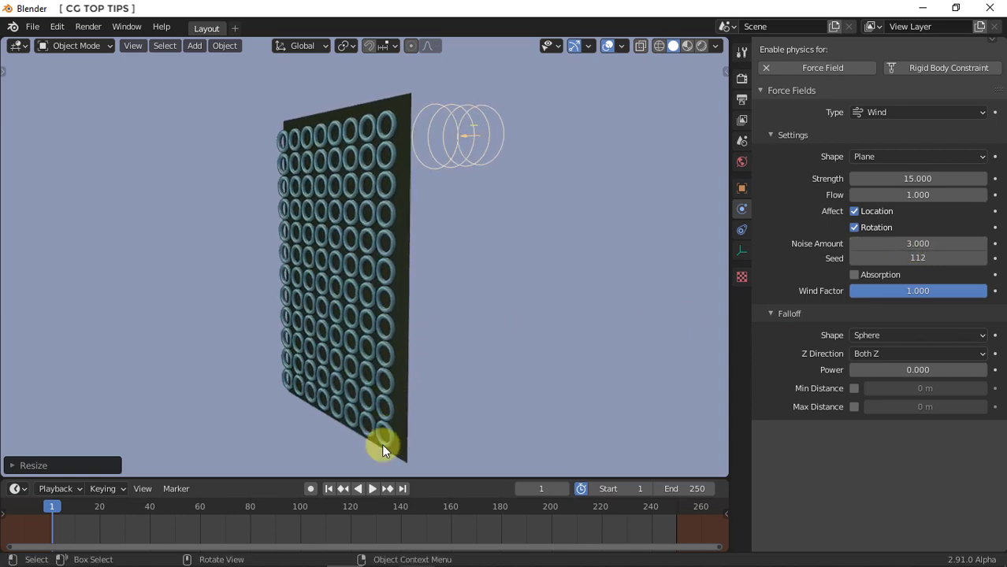
pyautogui.click(372, 488)
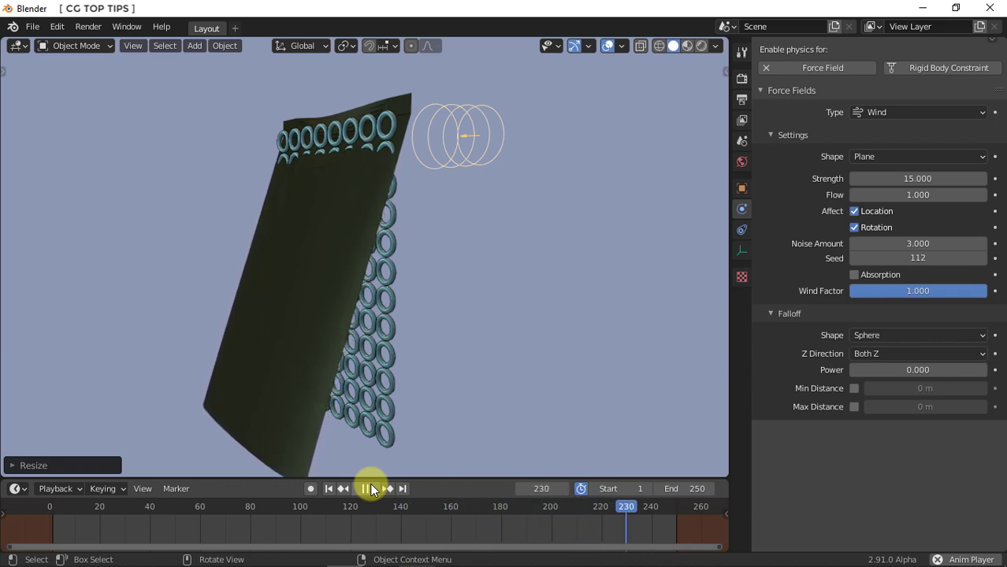
pyautogui.press('Escape')
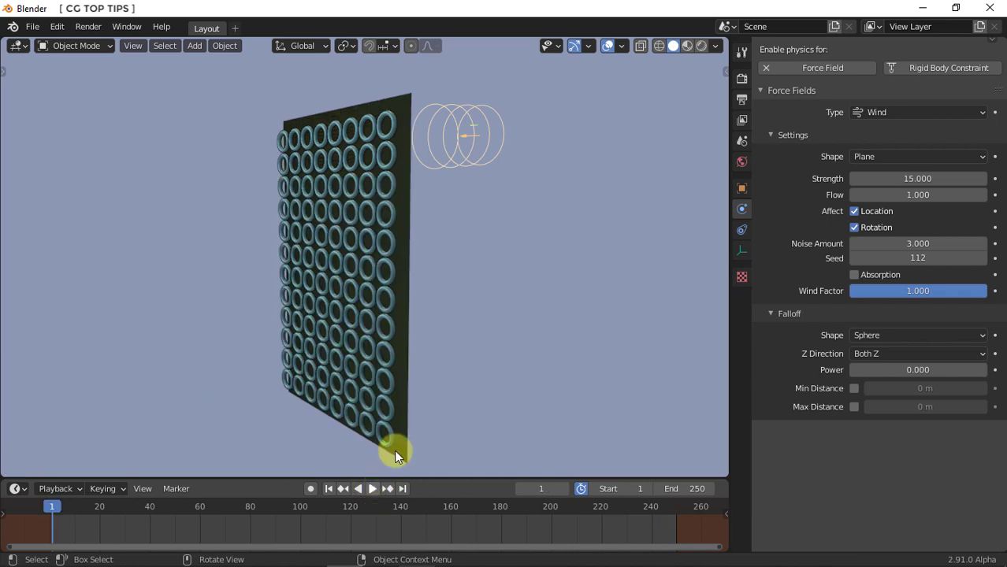
# Add a Surface Deform modifier to the tori targeting the Plane, bind it, and play the animation.
pyautogui.click(388, 305)
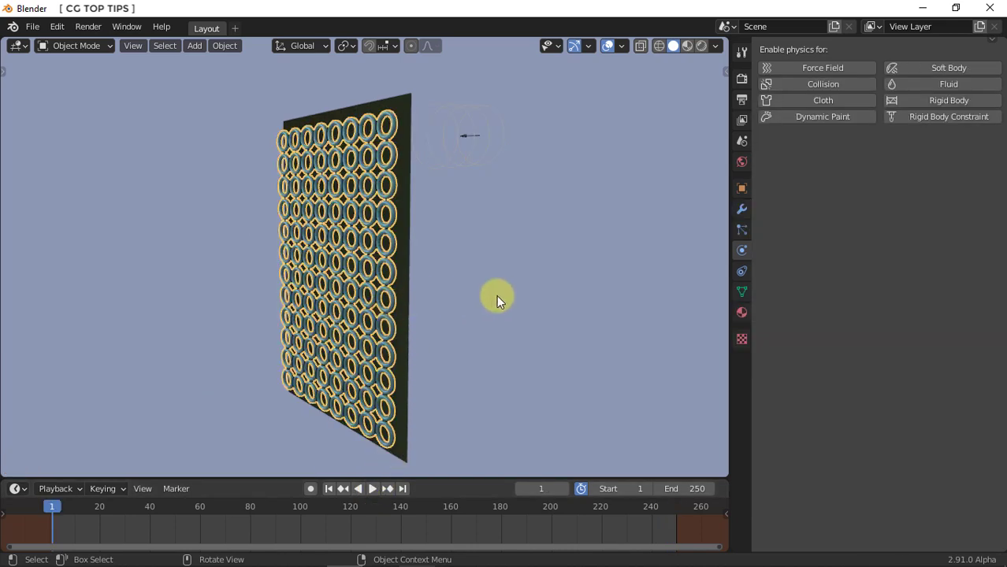
pyautogui.click(741, 209)
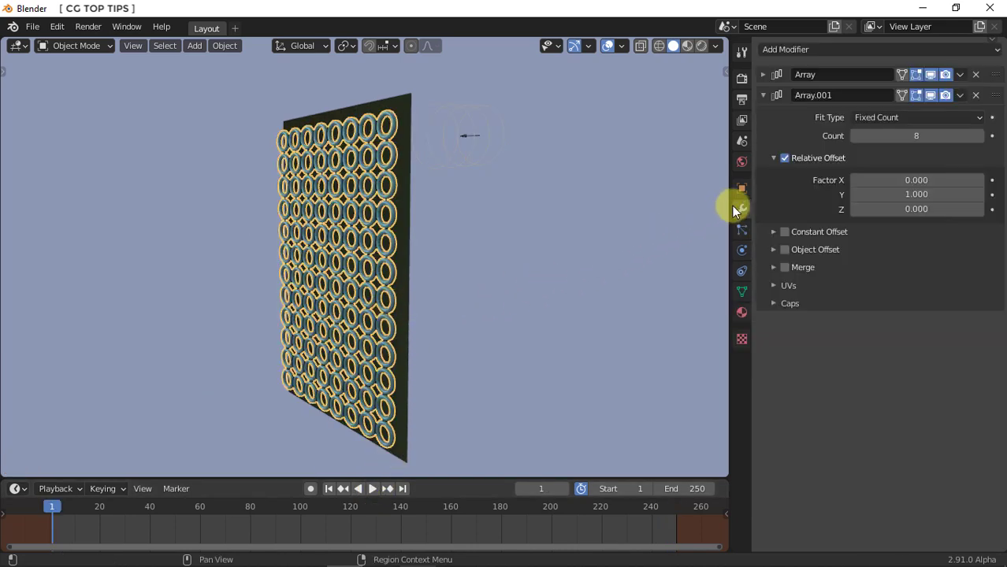
pyautogui.click(764, 94)
pyautogui.click(834, 52)
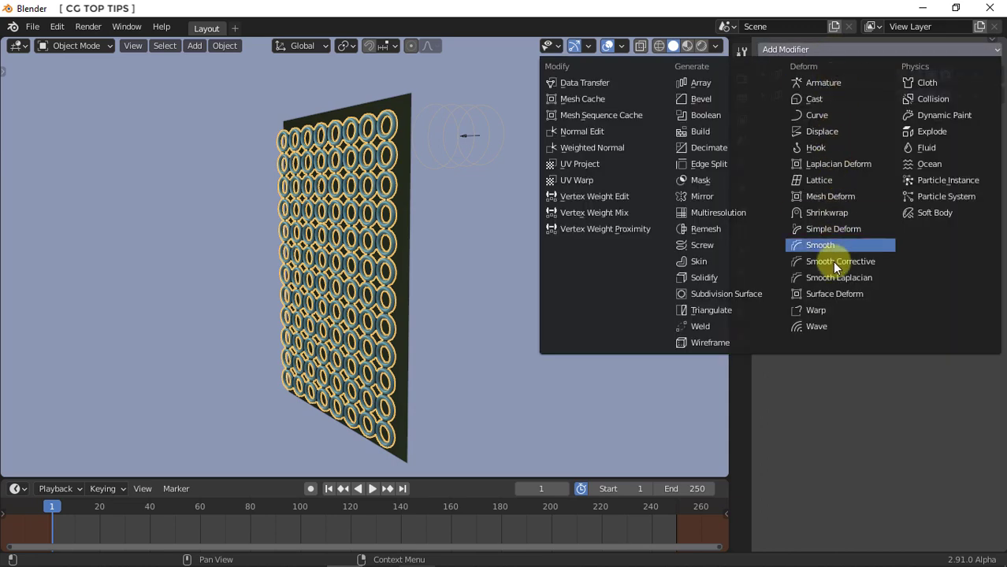
pyautogui.click(841, 293)
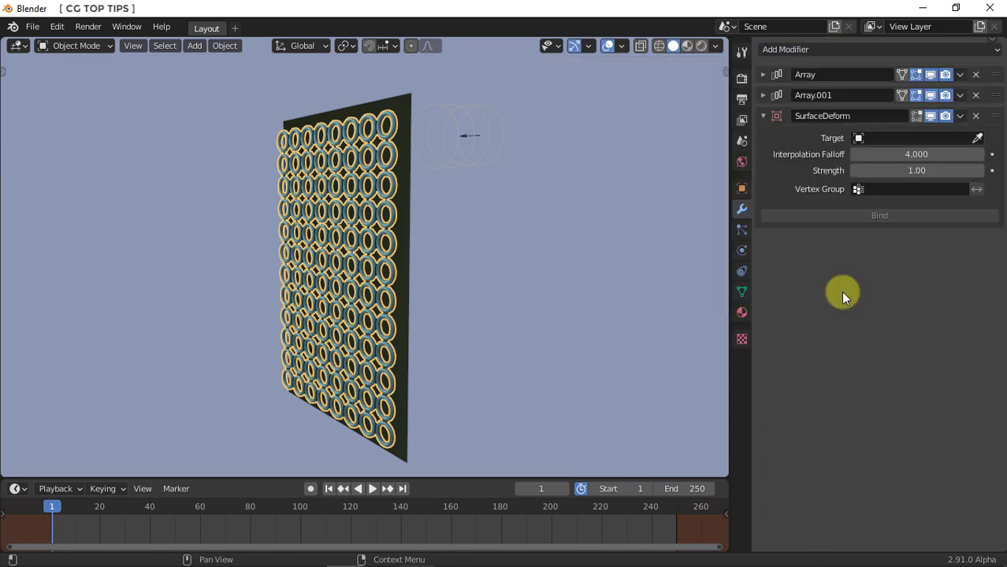
pyautogui.click(978, 138)
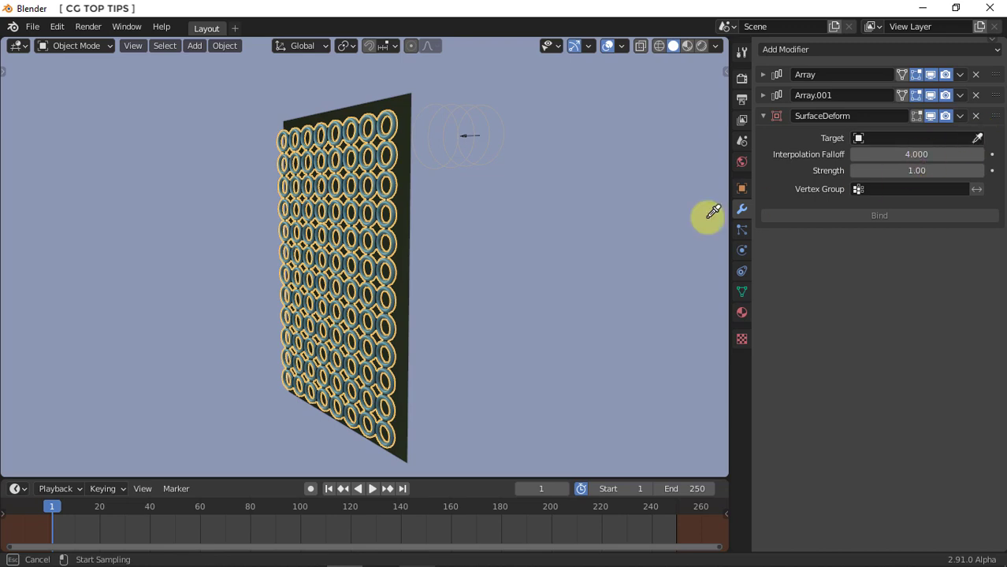
pyautogui.click(411, 216)
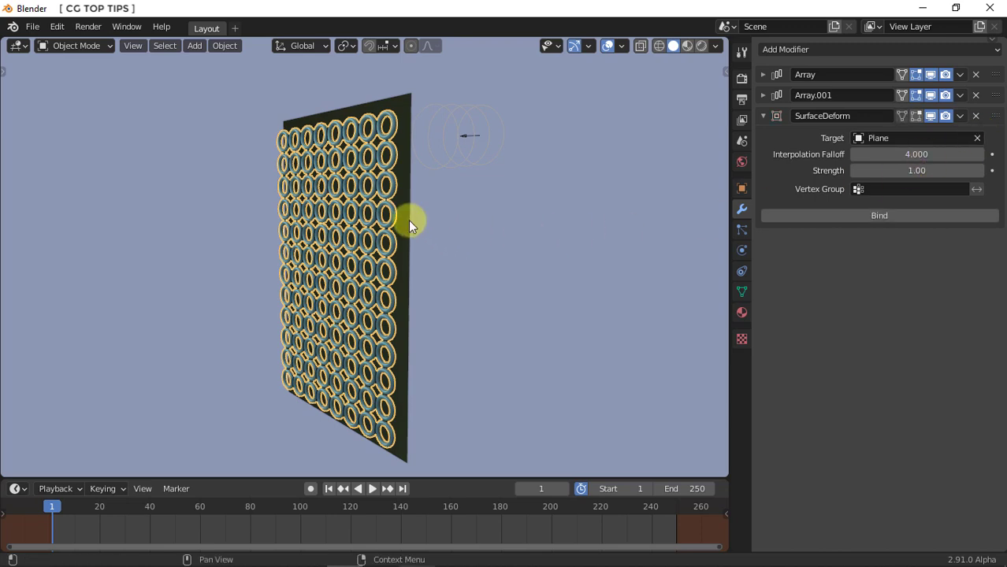
pyautogui.click(862, 217)
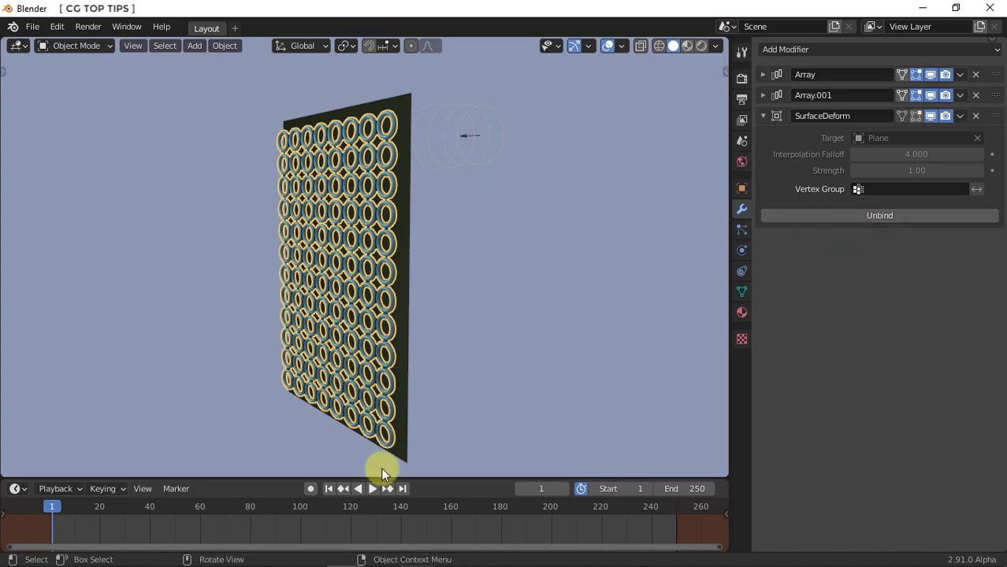
pyautogui.click(374, 490)
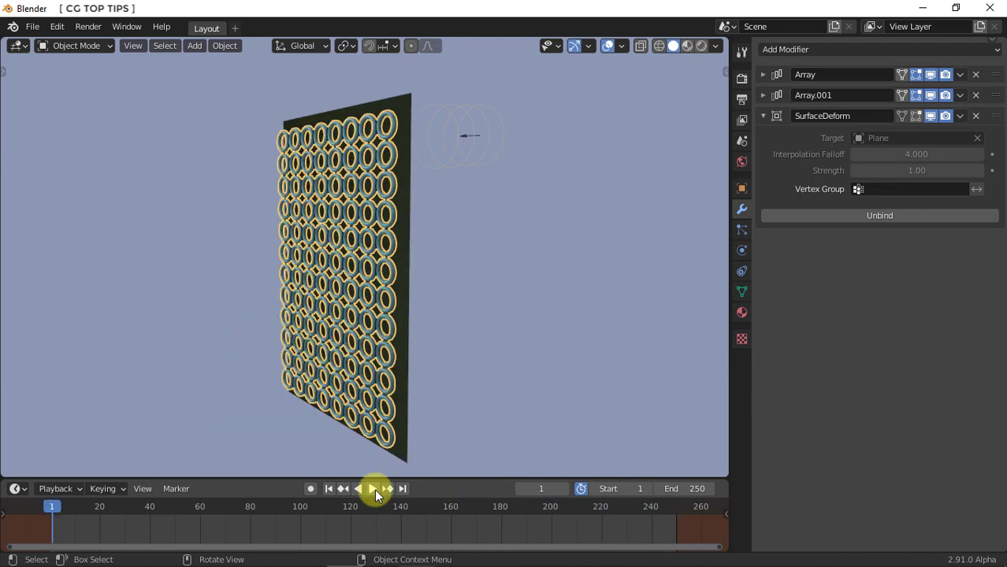
# Stop playback at frame 1, deselect everything, and maximize the 3D viewport showing the ring panel.
pyautogui.click(374, 489)
pyautogui.click(559, 313)
pyautogui.moveTo(439, 347)
pyautogui.mouseDown(button='middle')
pyautogui.moveTo(426, 313)
pyautogui.moveTo(433, 338)
pyautogui.mouseUp(button='middle')
pyautogui.hotkey('ctrl', 'space')
pyautogui.hotkey('ctrl', 'space')
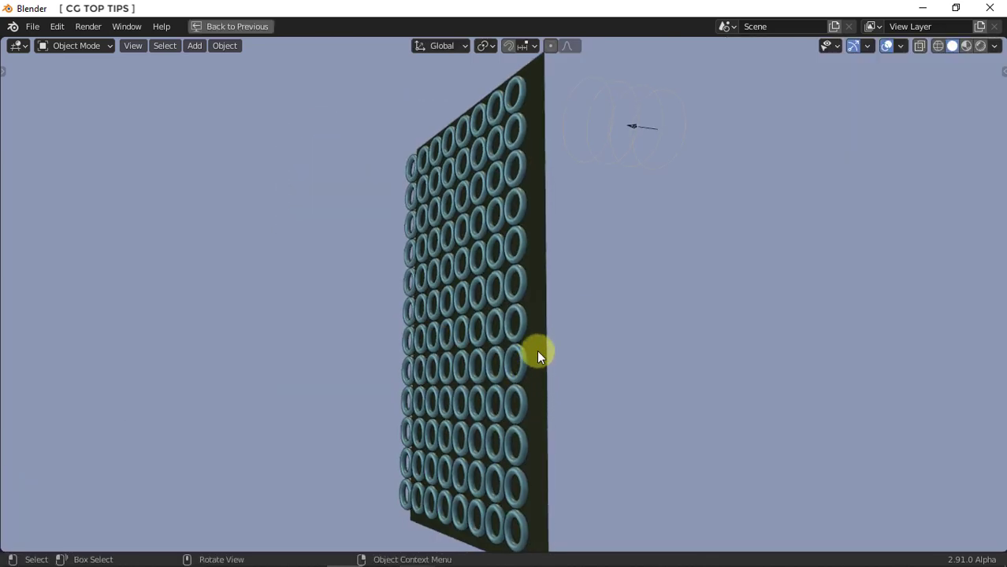
pyautogui.keyDown('ctrl'); pyautogui.moveTo(537, 350); pyautogui.dragTo(542, 380, button='middle'); pyautogui.keyUp('ctrl')
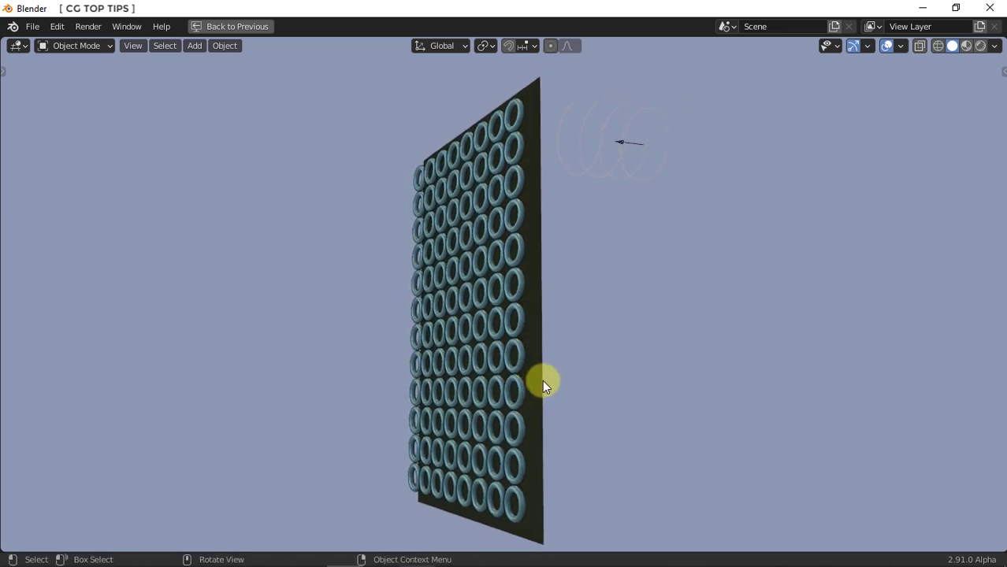